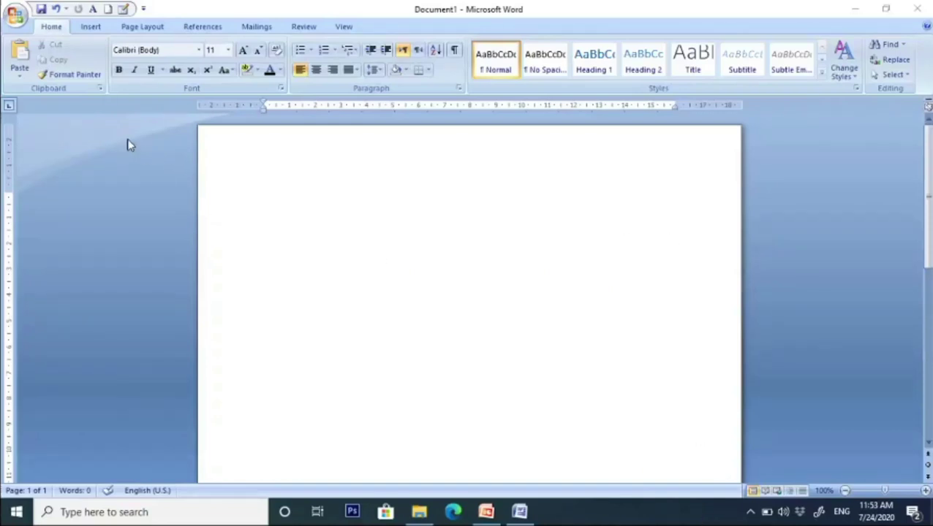
Create a blank document from the New Document dialog, then another one with Ctrl+N
click(16, 15)
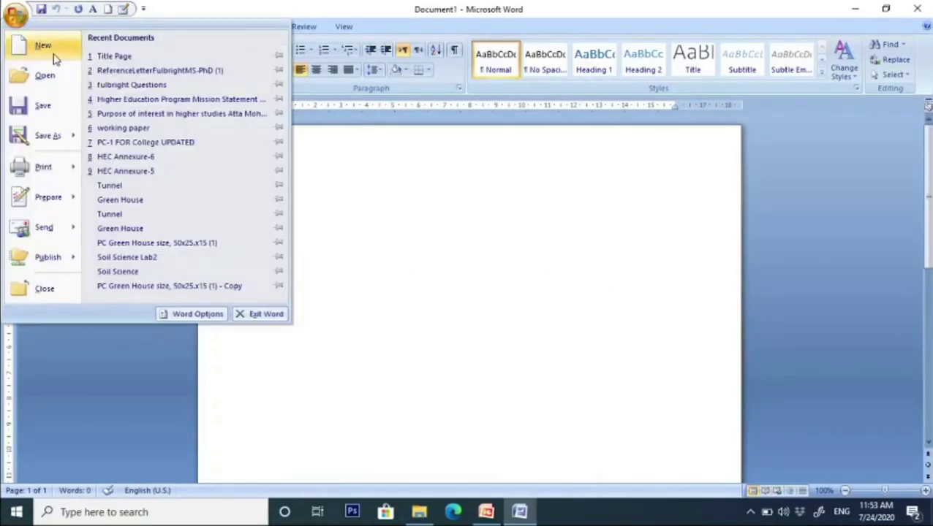
click(466, 216)
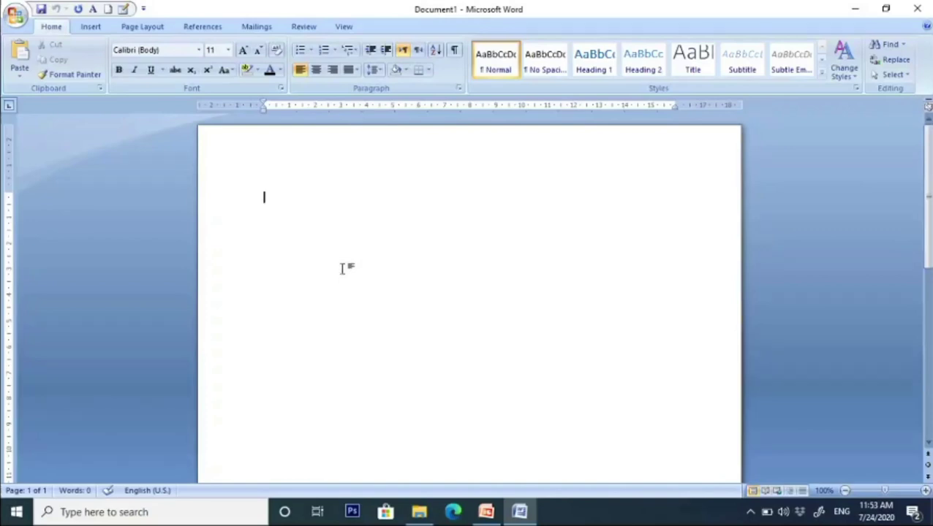
click(16, 15)
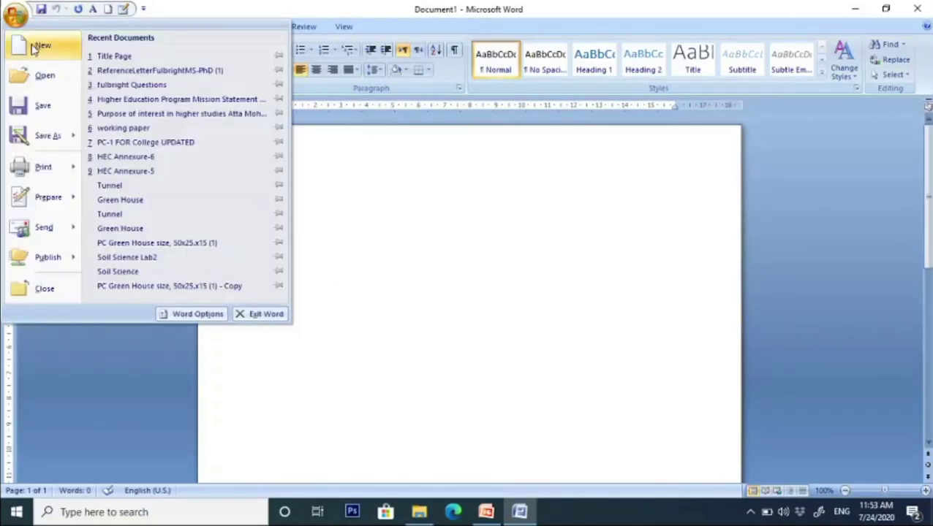
click(40, 46)
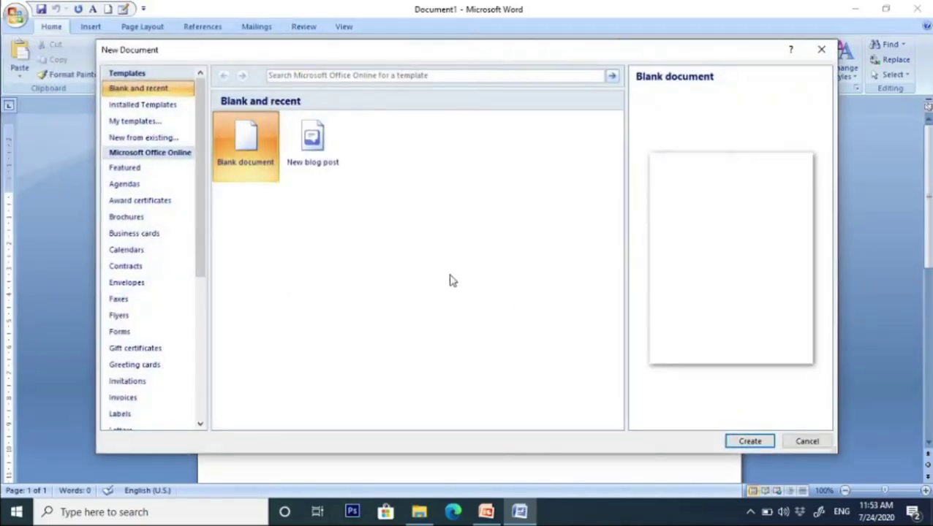
click(750, 443)
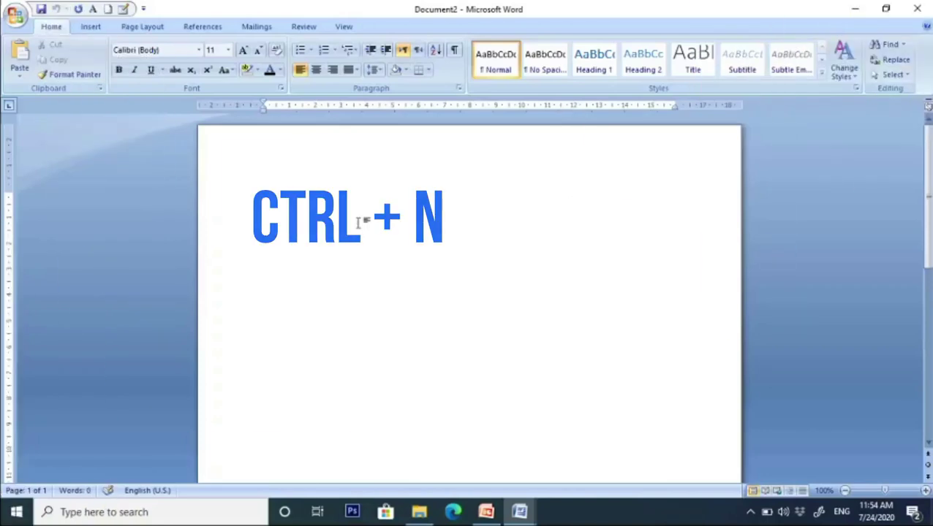
key(ctrl+n)
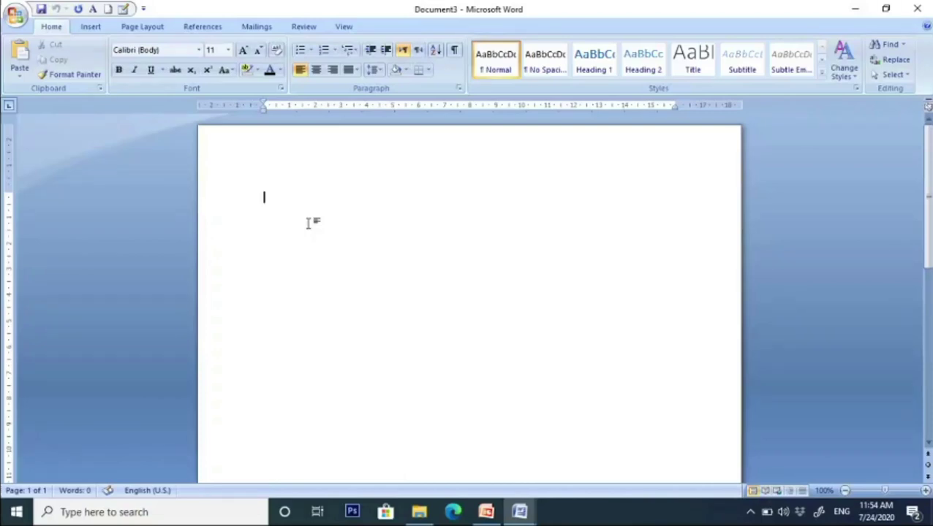
Create Document4 with the Quick Access New button, check the customize list, and preview open windows
click(110, 10)
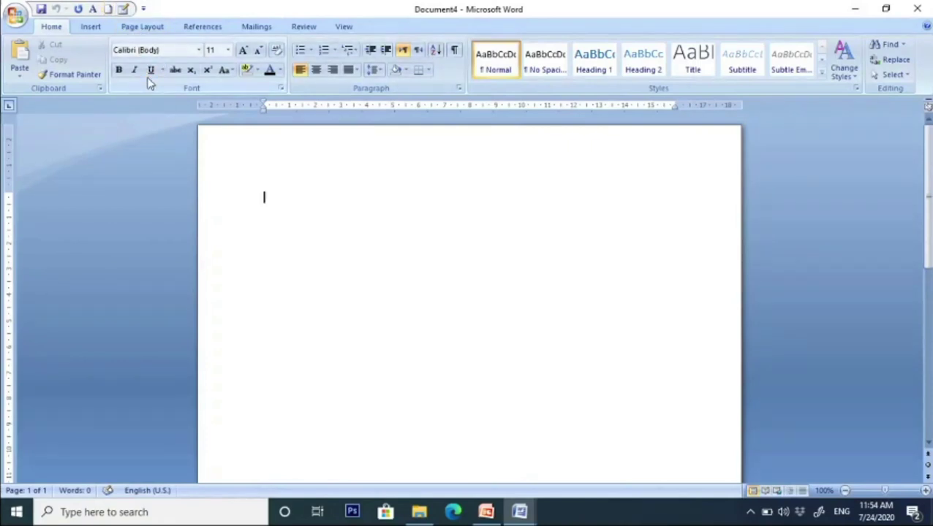
click(143, 8)
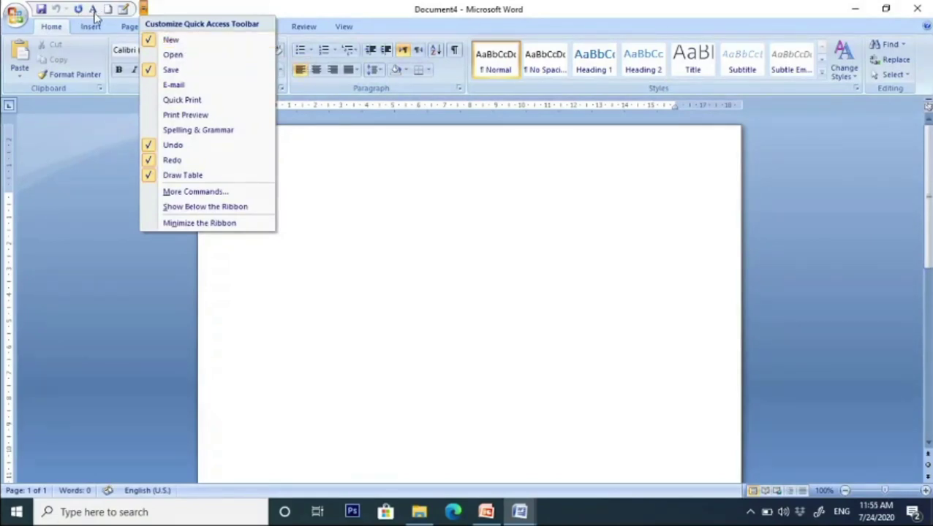
click(377, 306)
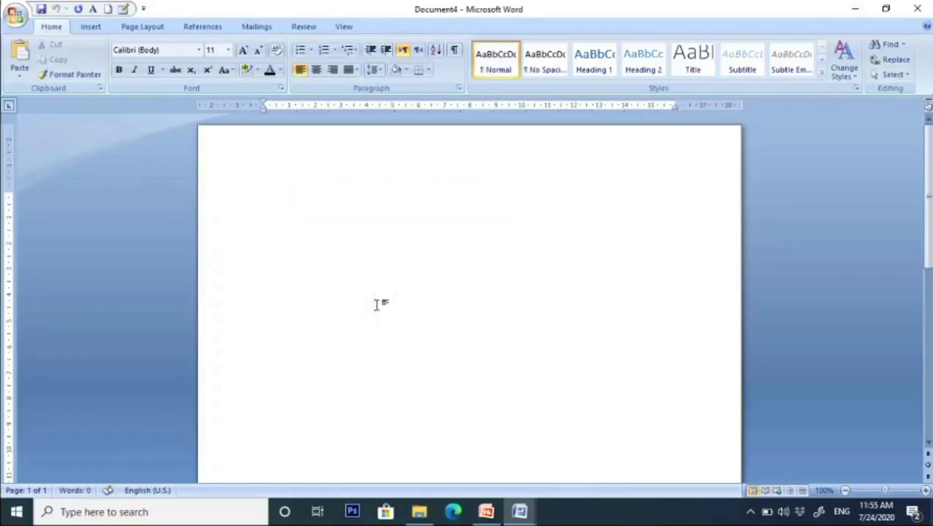
click(518, 513)
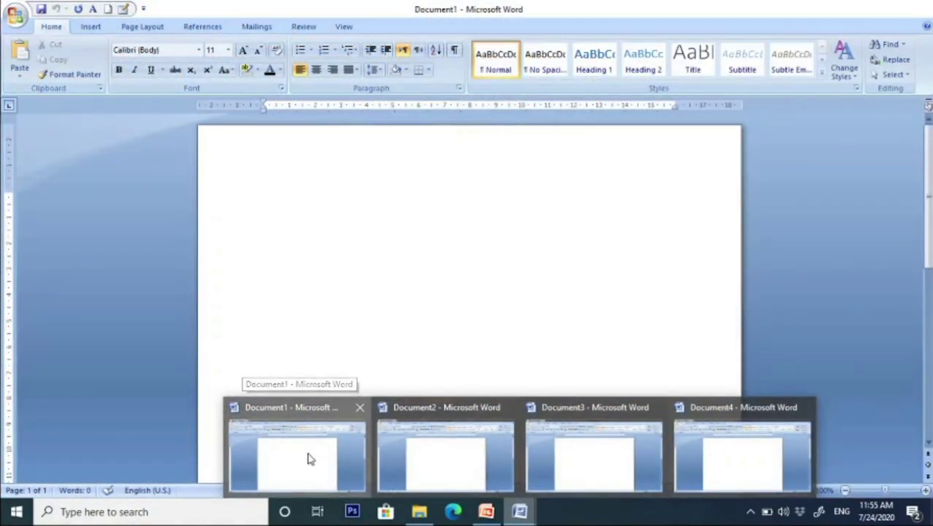
Switch back to Document1 from the taskbar preview and bring up the Office menu
click(307, 456)
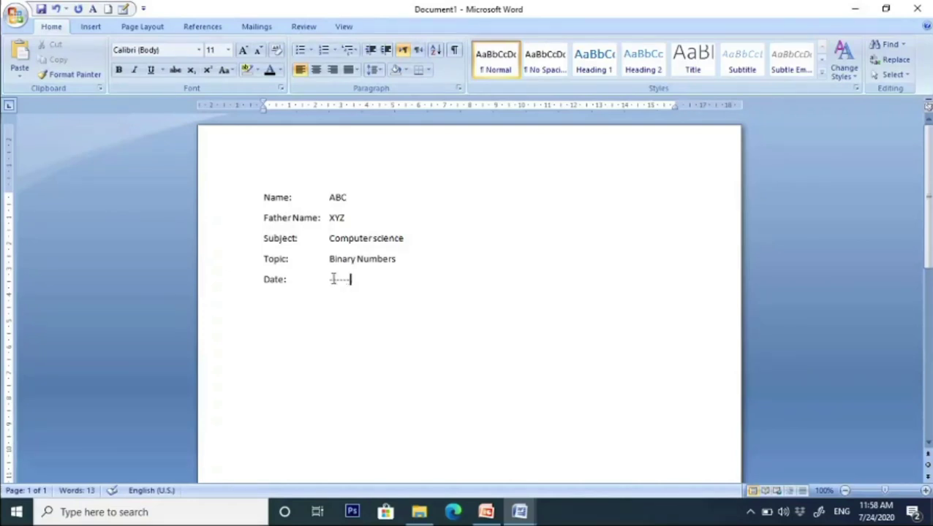
click(15, 14)
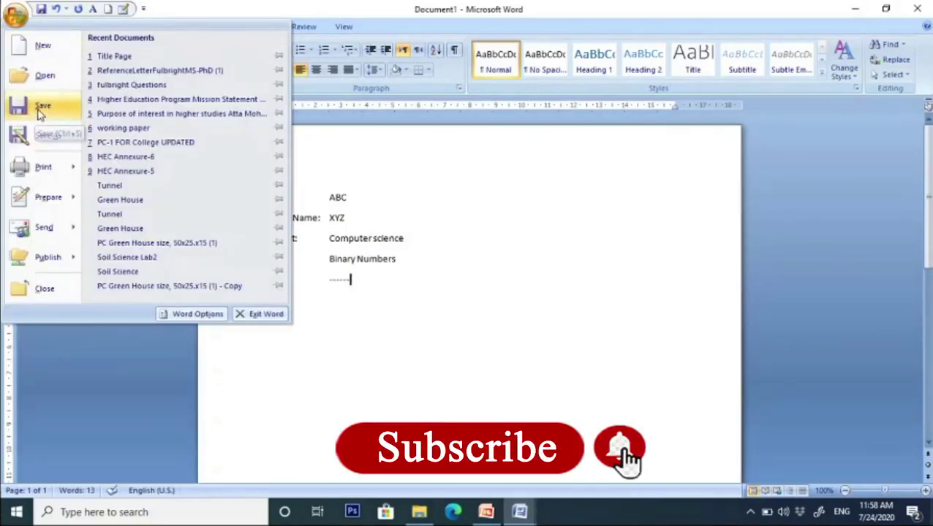
click(40, 109)
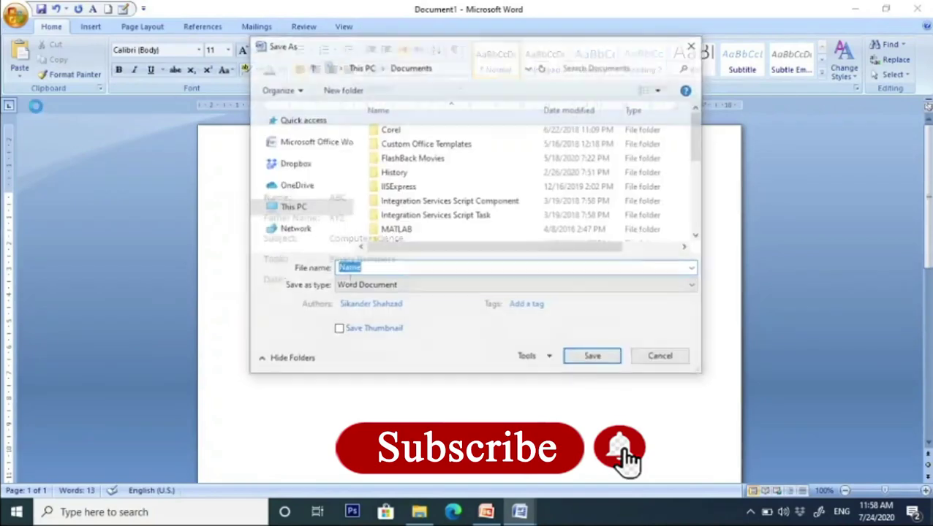
drag(444, 58, 398, 120)
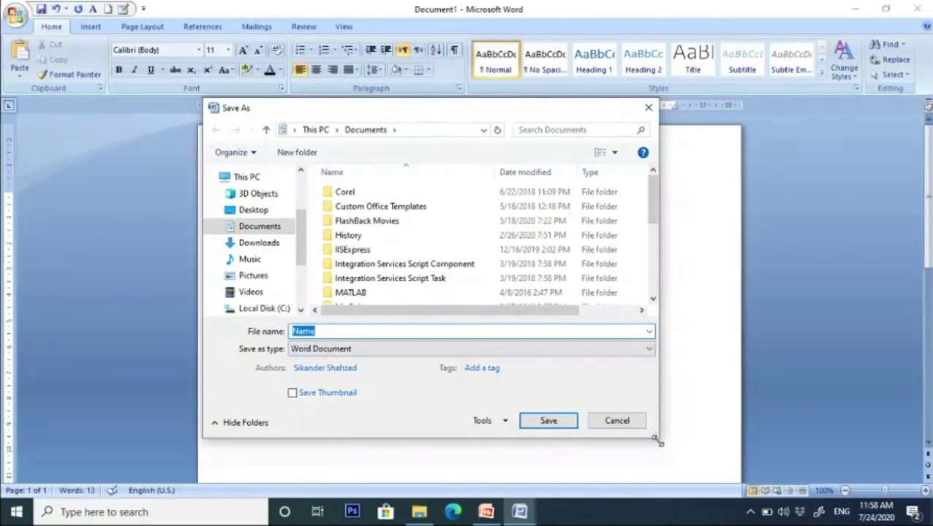
drag(708, 463, 695, 449)
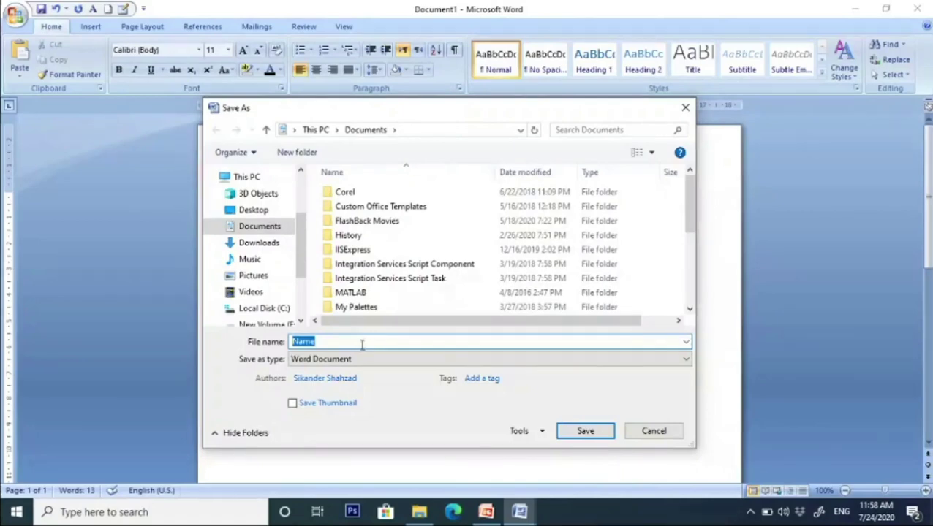
mouse_move(300, 269)
mouse_down()
mouse_move(297, 285)
mouse_move(297, 260)
mouse_move(302, 292)
mouse_move(300, 285)
mouse_up()
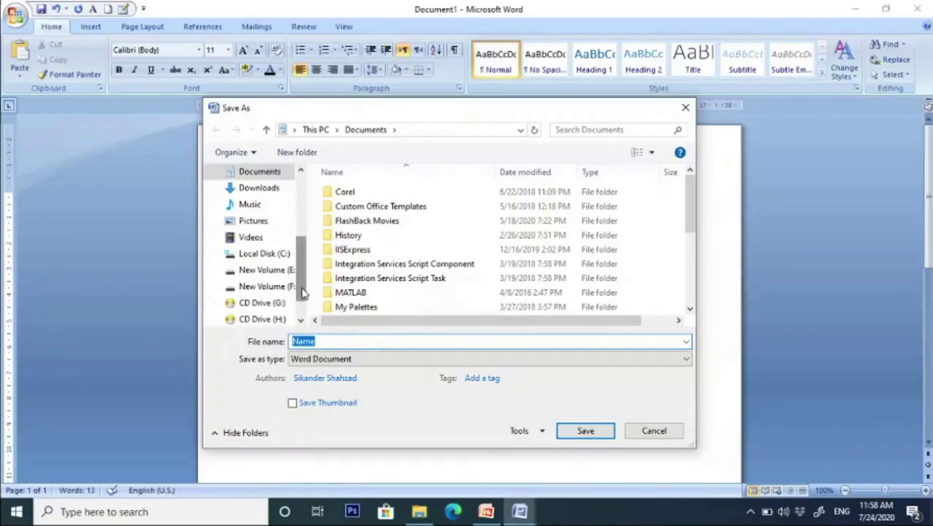
click(644, 432)
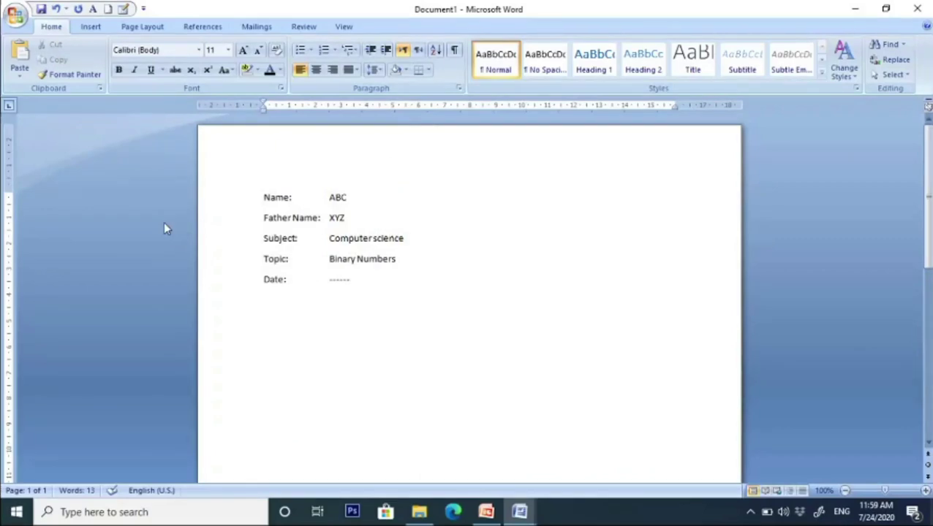
key(ctrl+s)
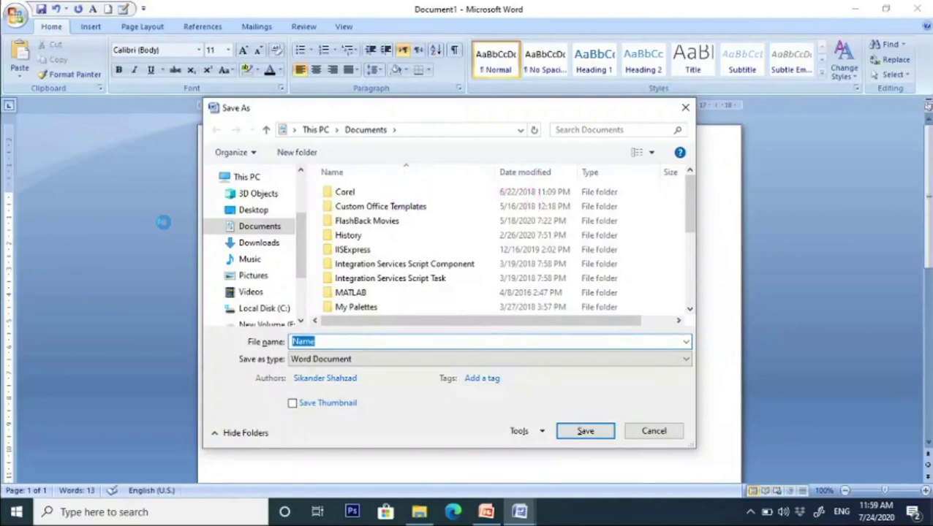
click(652, 430)
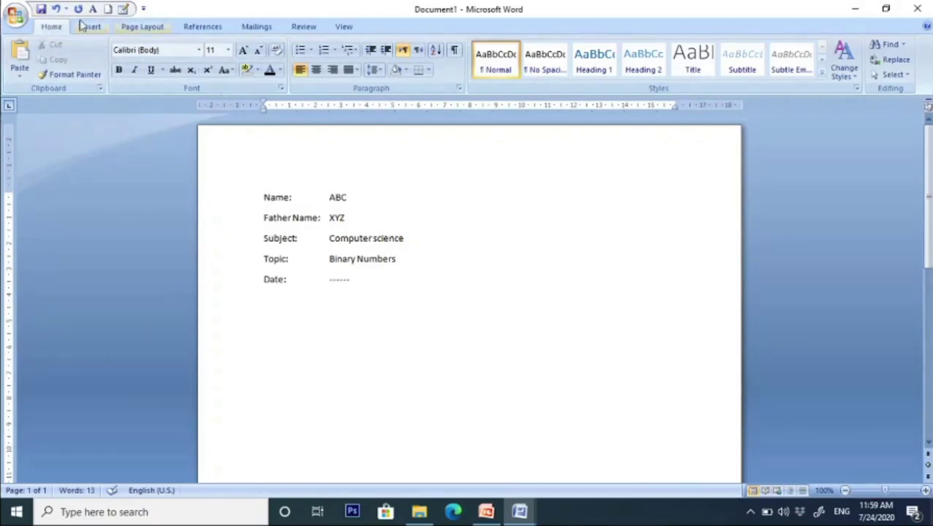
Save the details document as 'Title Page' on the Desktop
click(41, 10)
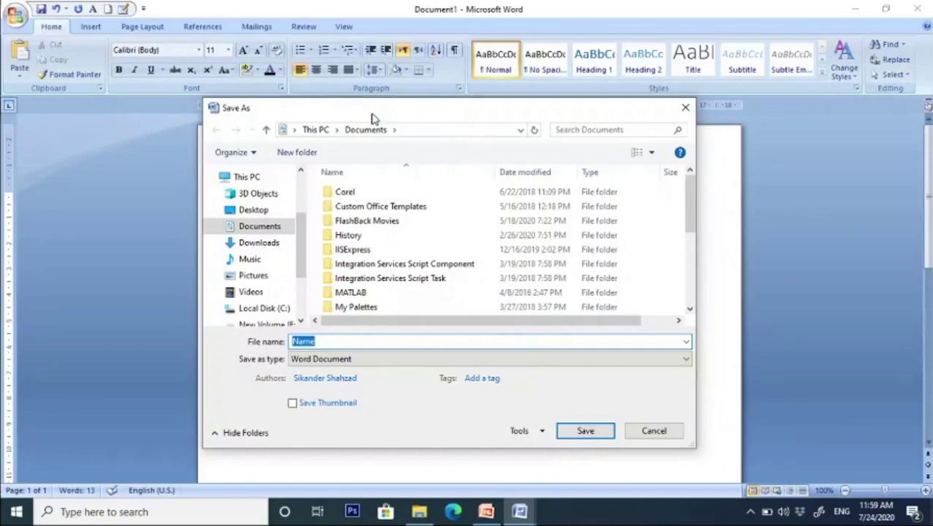
mouse_move(371, 118)
mouse_down()
mouse_move(404, 68)
mouse_move(395, 50)
mouse_move(388, 62)
mouse_up()
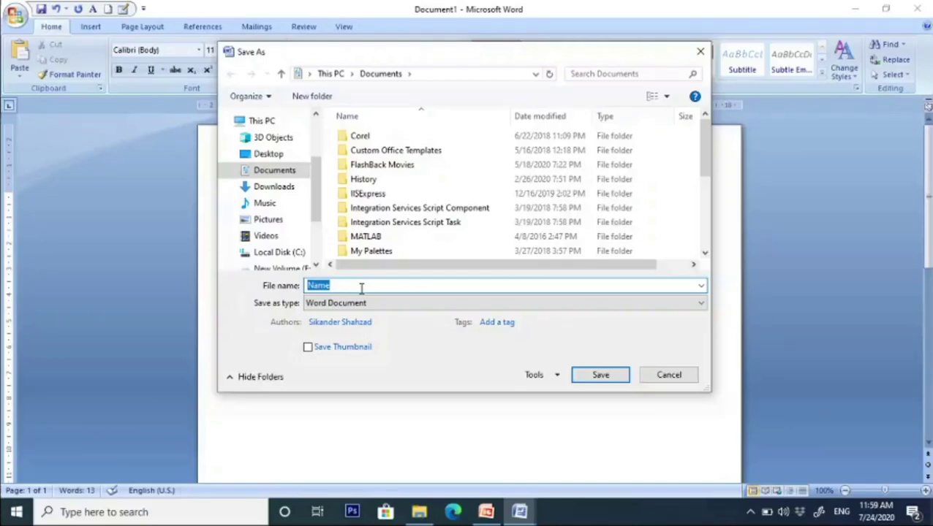
text(Title)
text( Page)
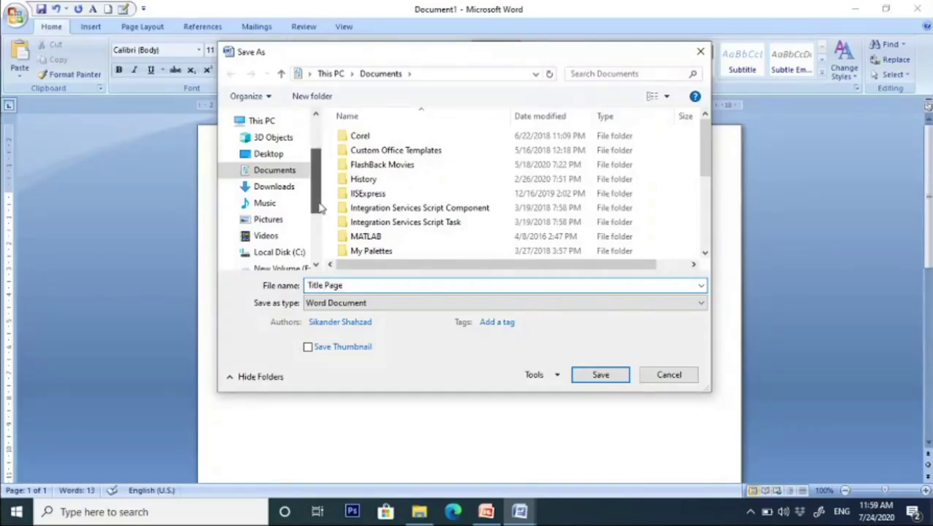
drag(320, 218, 329, 242)
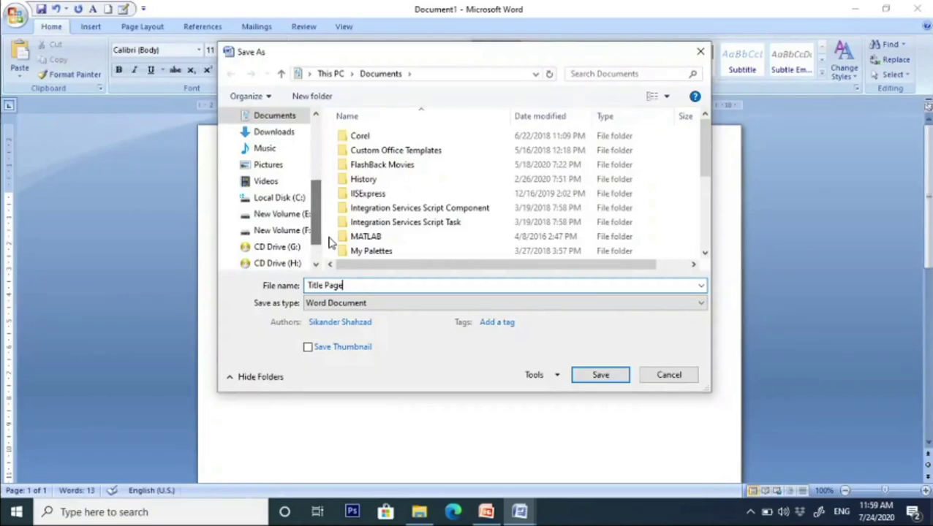
mouse_move(280, 253)
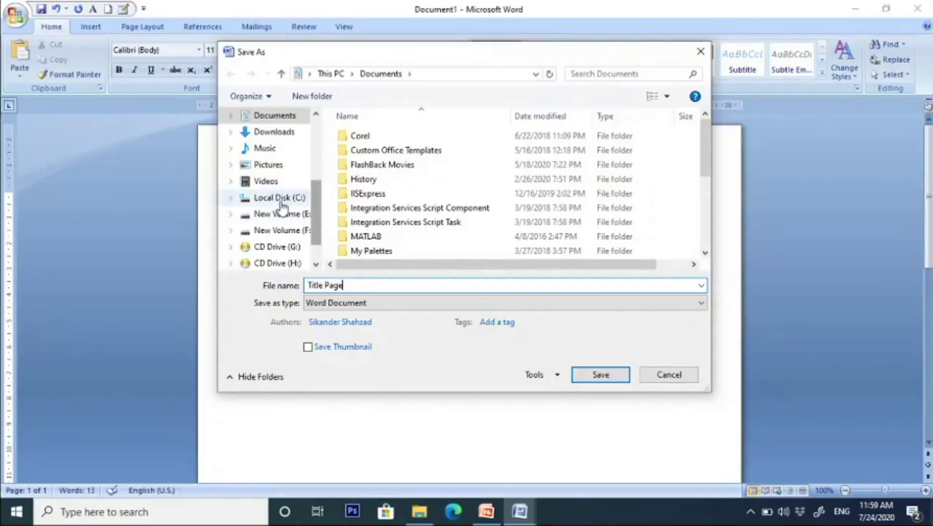
click(282, 202)
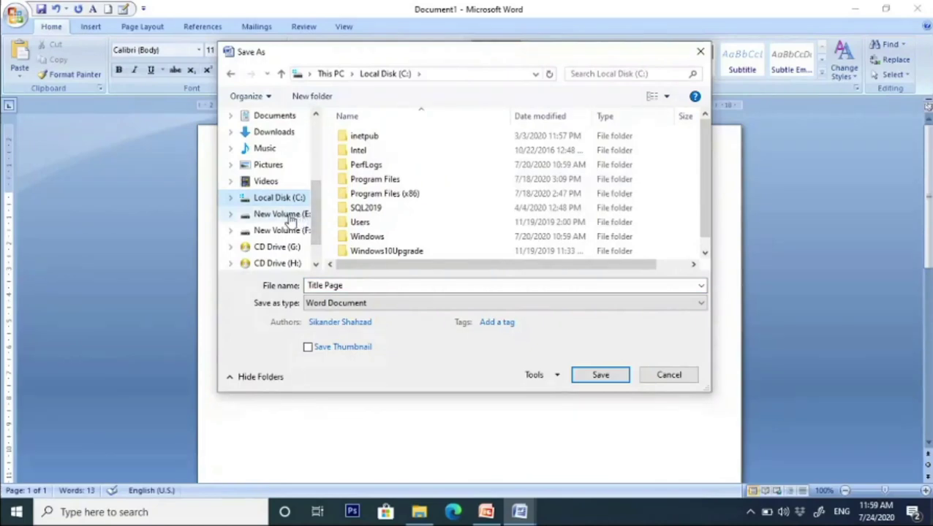
click(285, 217)
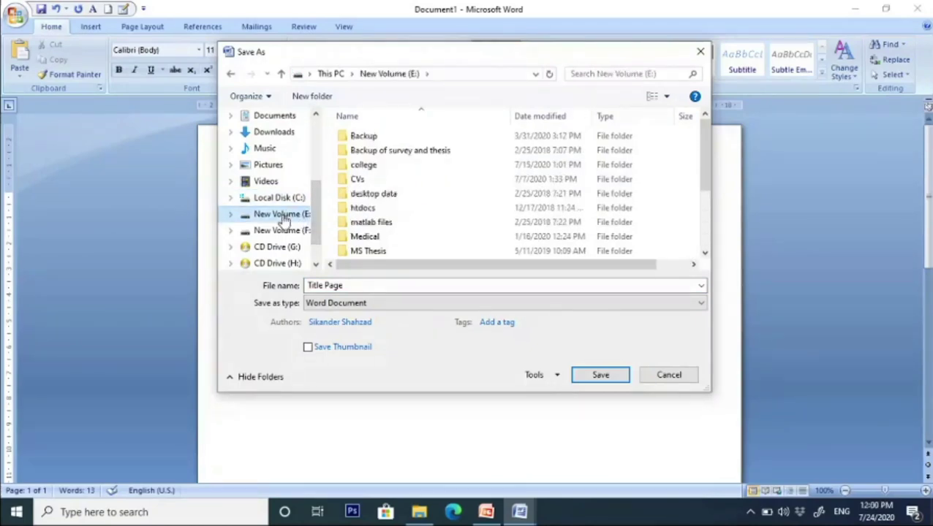
click(293, 231)
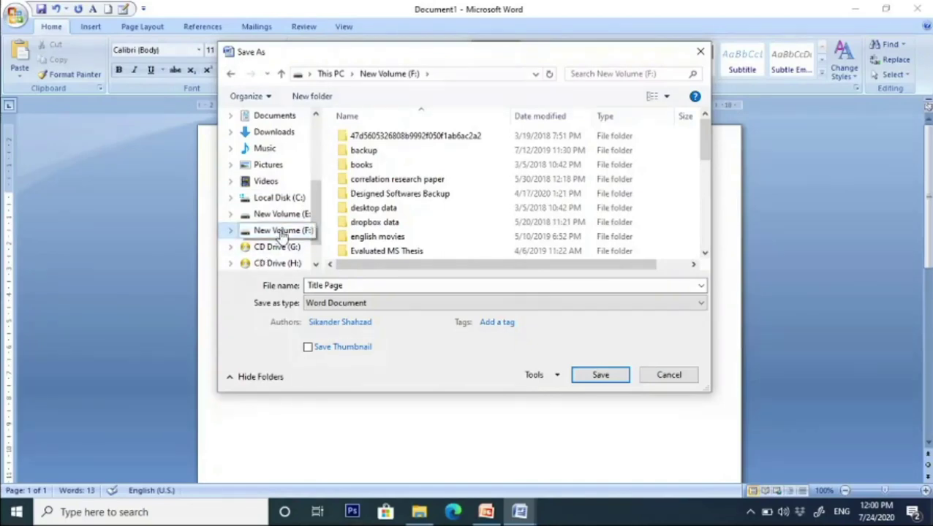
mouse_move(316, 212)
mouse_down()
mouse_move(320, 149)
mouse_move(321, 172)
mouse_up()
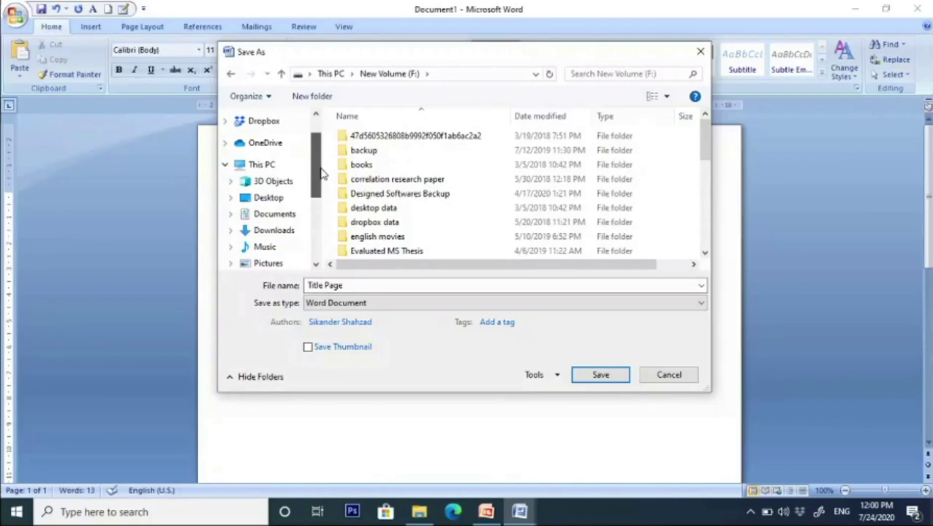
click(266, 200)
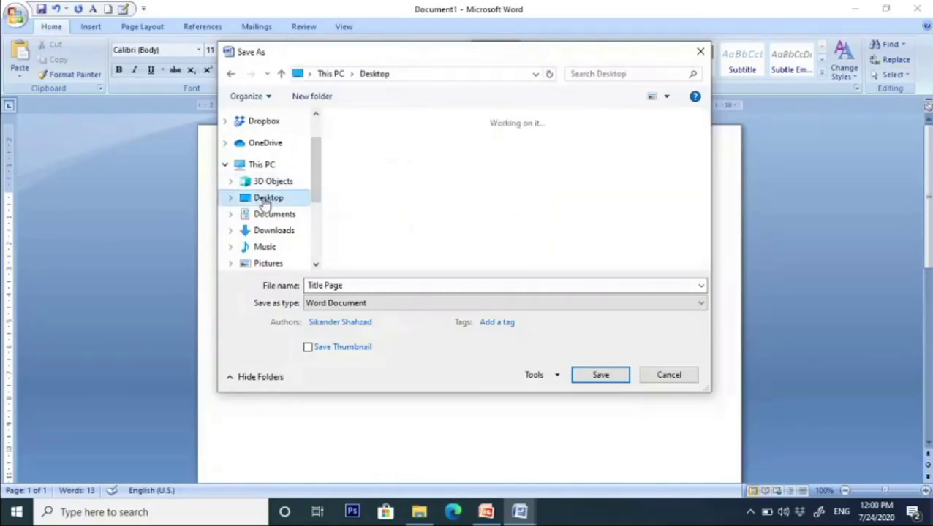
click(607, 381)
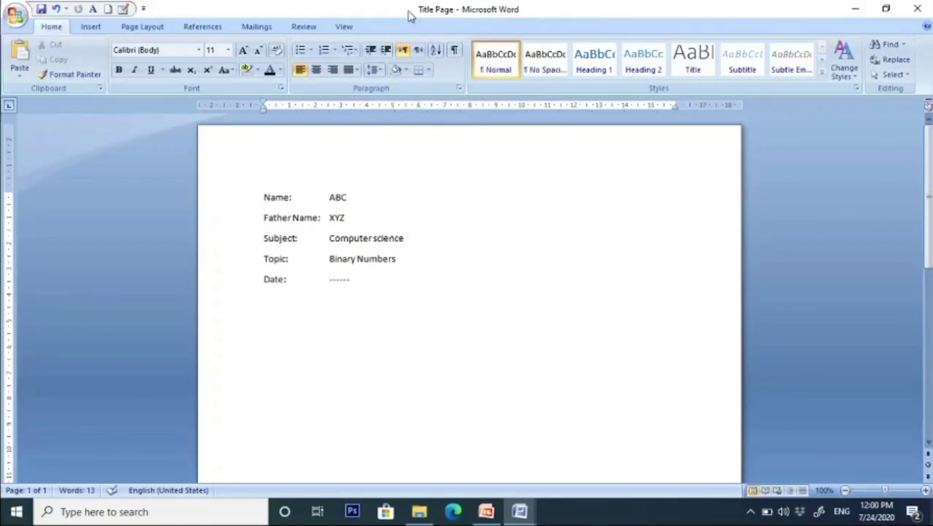
Minimize the three Word windows and open Title Page from its desktop icon
click(857, 9)
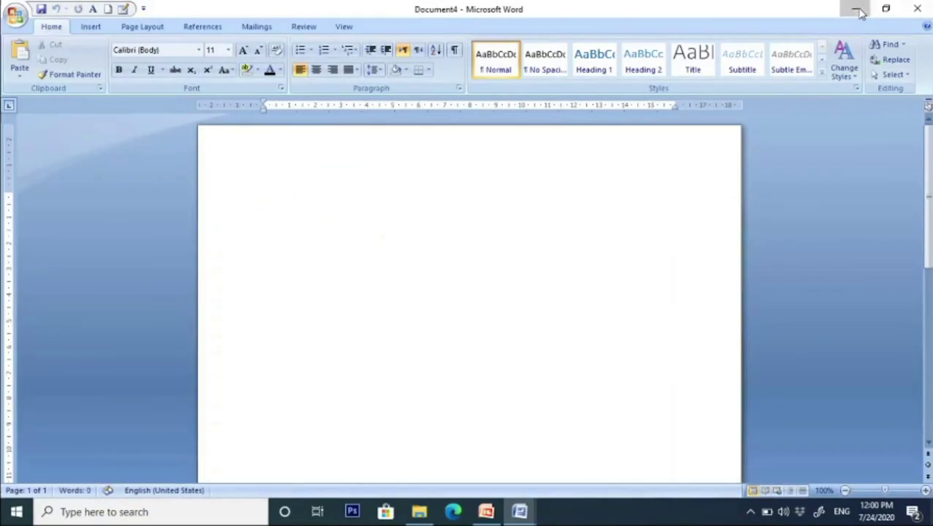
click(857, 9)
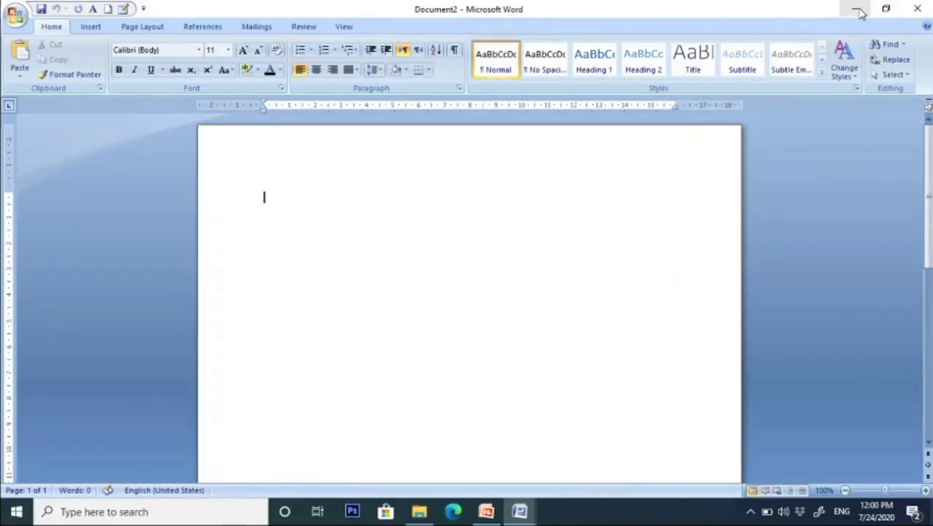
click(858, 9)
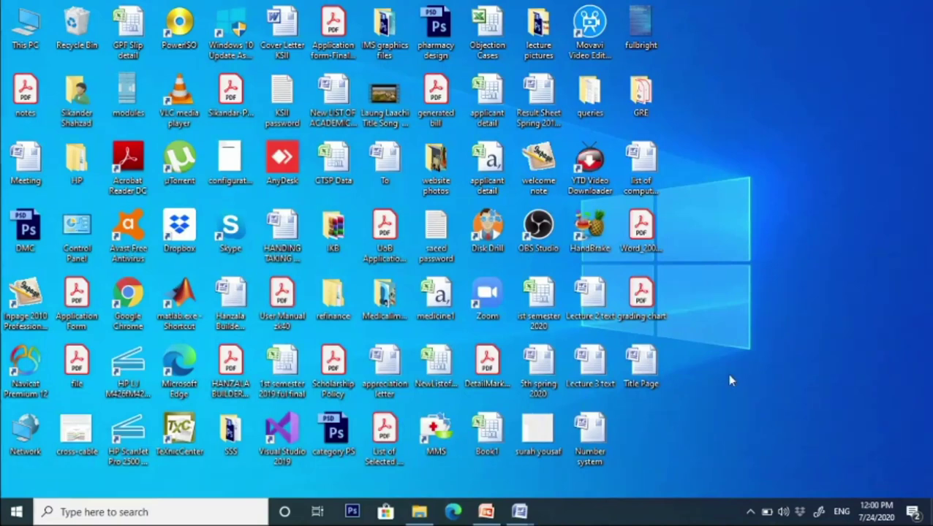
double_click(643, 365)
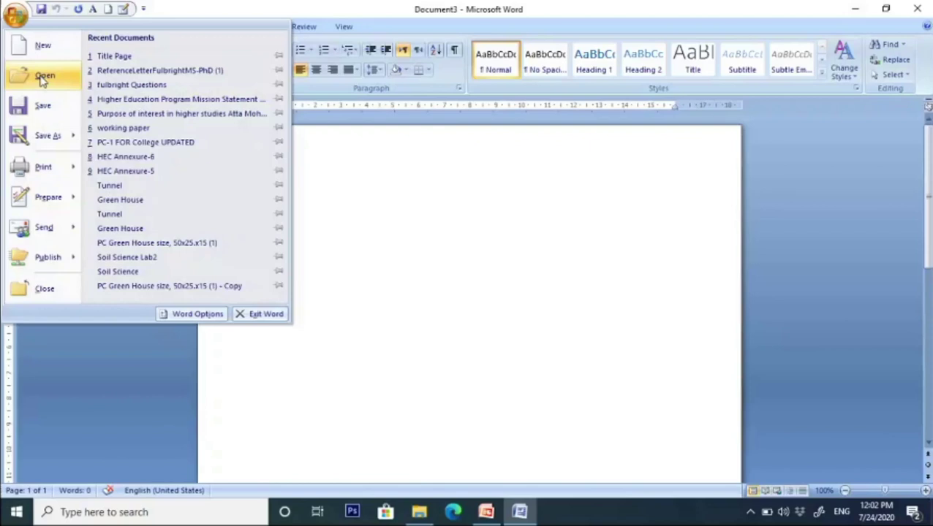
click(344, 6)
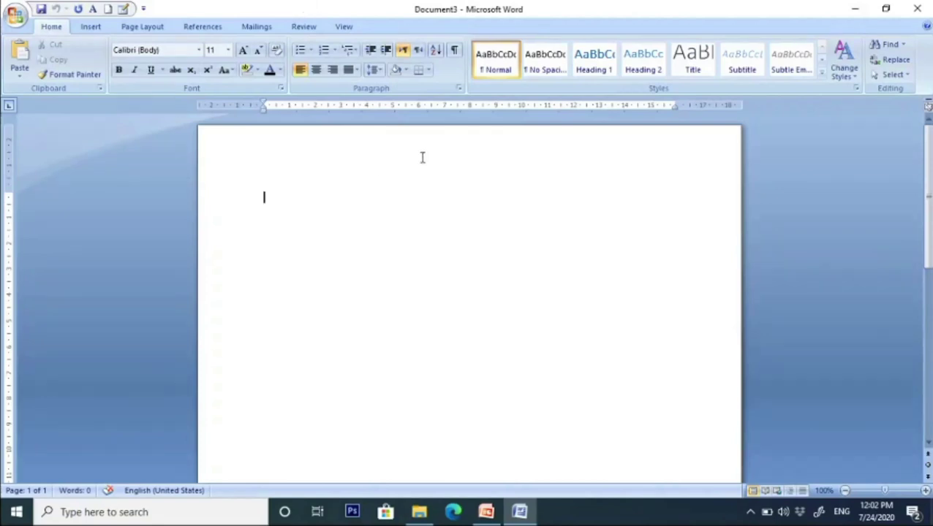
Reopen the Title Page document from the Desktop folder through the Office menu's Open dialog
click(16, 15)
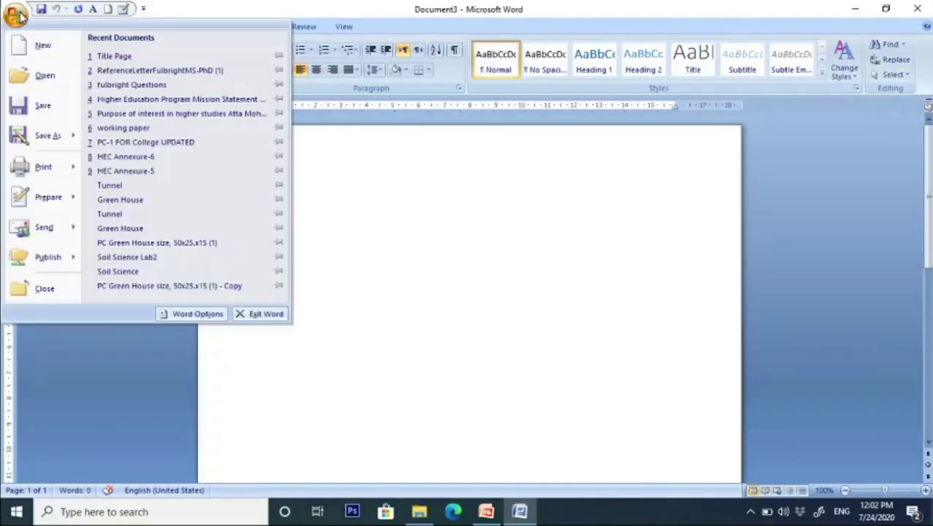
click(40, 85)
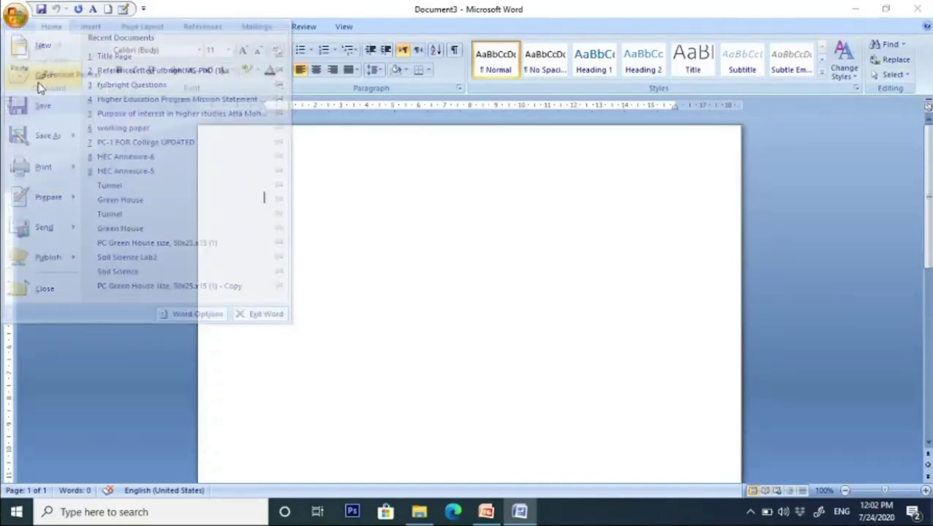
drag(273, 17, 464, 99)
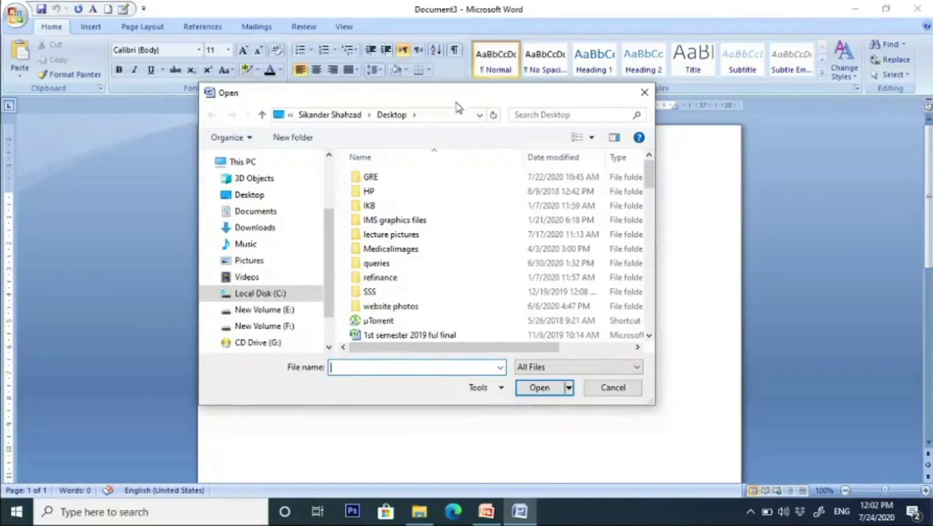
drag(327, 245, 327, 191)
scroll(327, 191, down, 1)
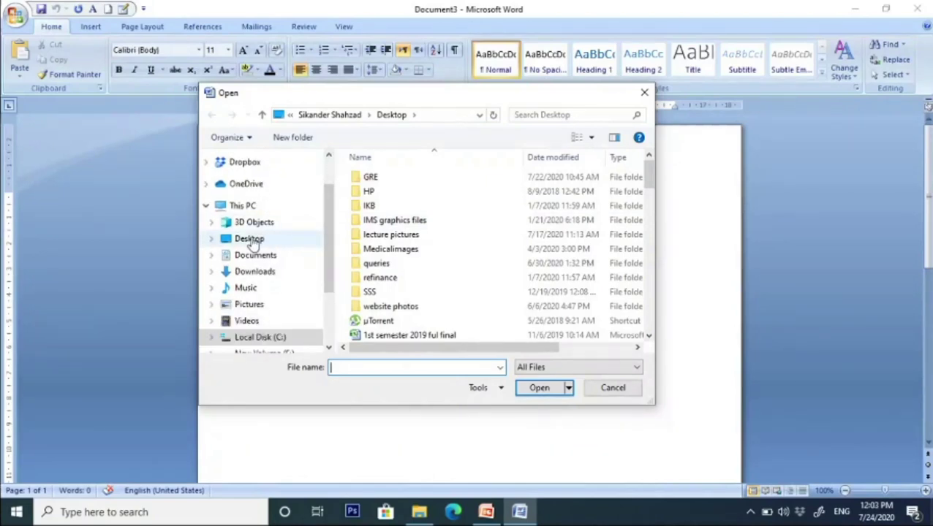
click(250, 242)
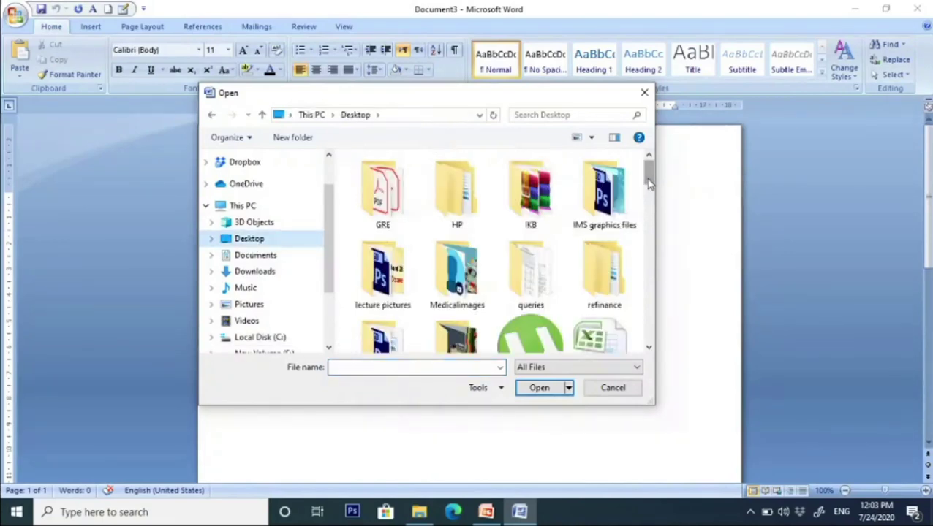
mouse_move(657, 176)
mouse_down()
mouse_move(734, 181)
mouse_move(735, 223)
mouse_up()
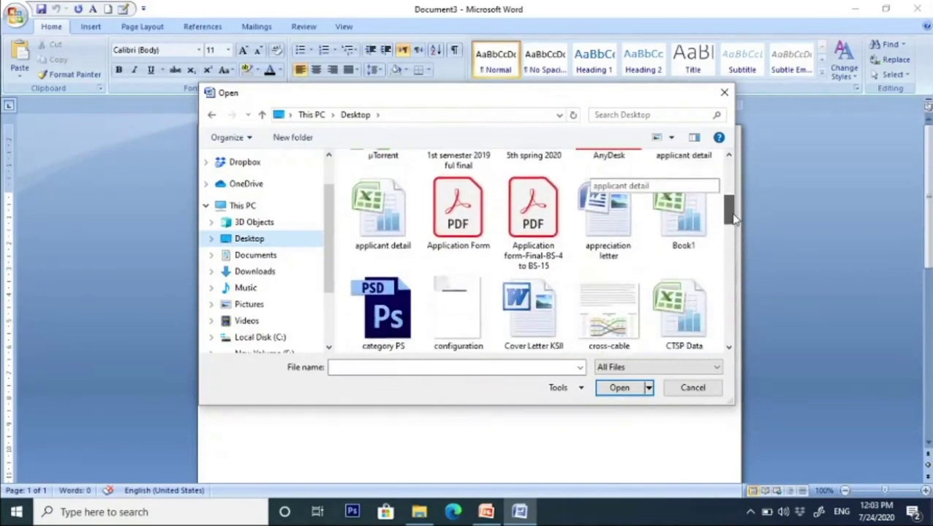
drag(735, 223, 734, 316)
click(458, 183)
click(537, 181)
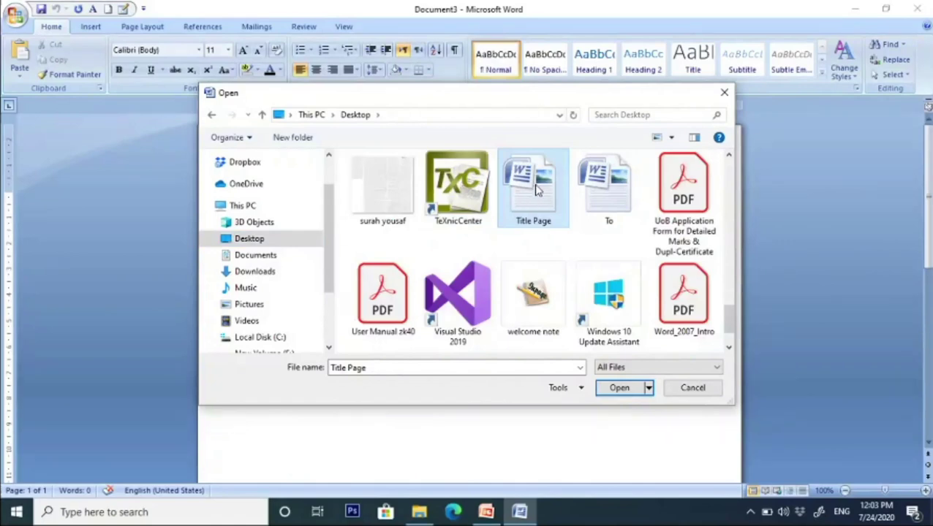
click(620, 392)
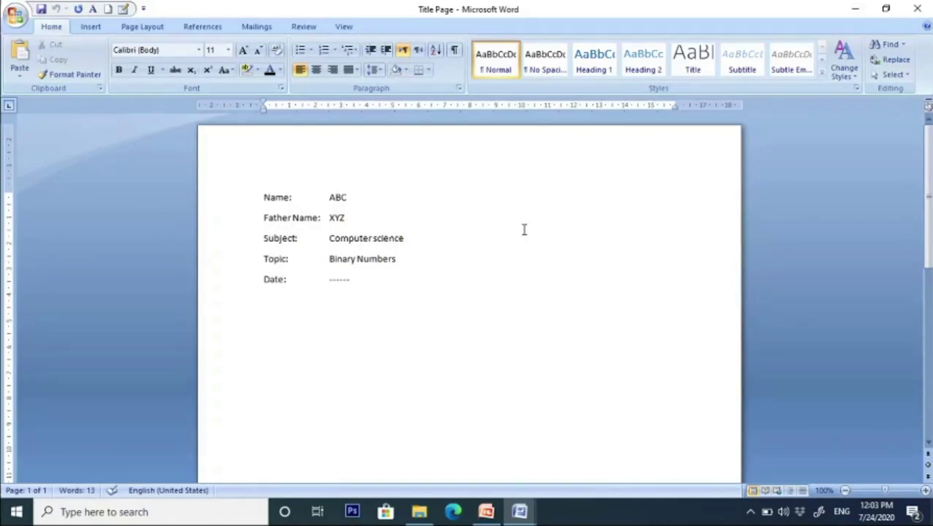
Bring up the Open window with Ctrl+O after briefly showing the Office menu
click(16, 19)
click(451, 245)
key(ctrl+o)
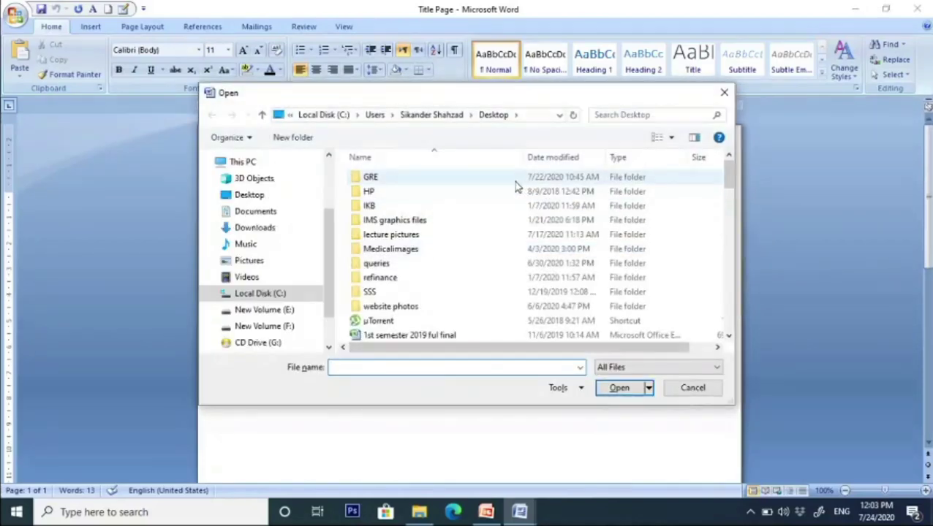
drag(330, 225, 330, 207)
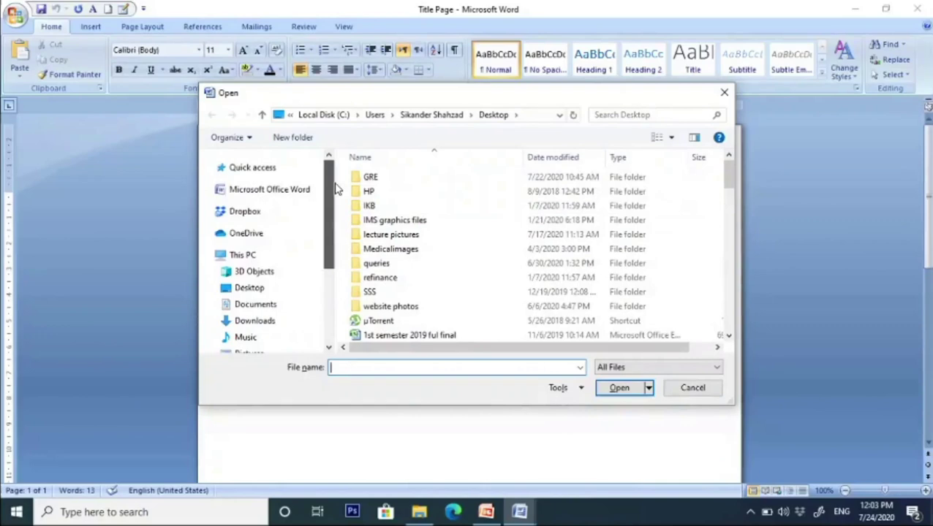
click(249, 290)
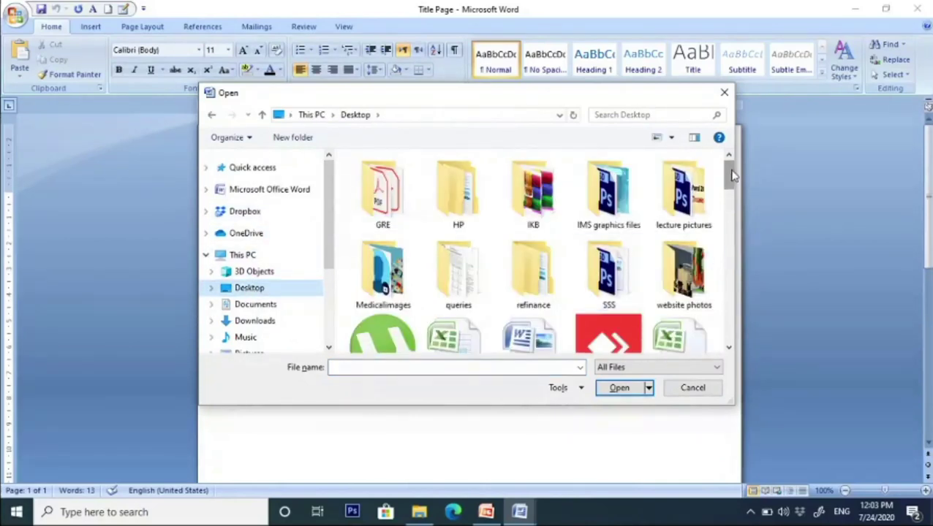
scroll(657, 219, down, 10)
click(458, 186)
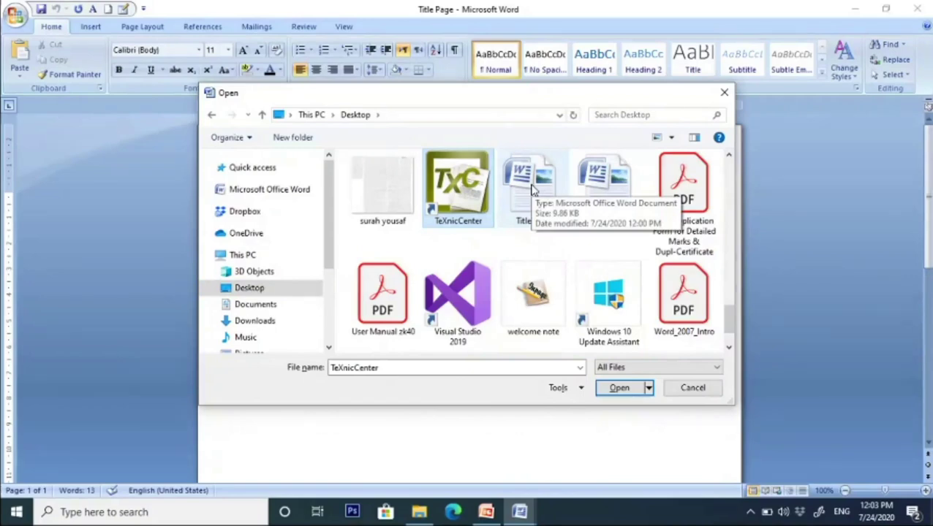
click(532, 188)
click(613, 390)
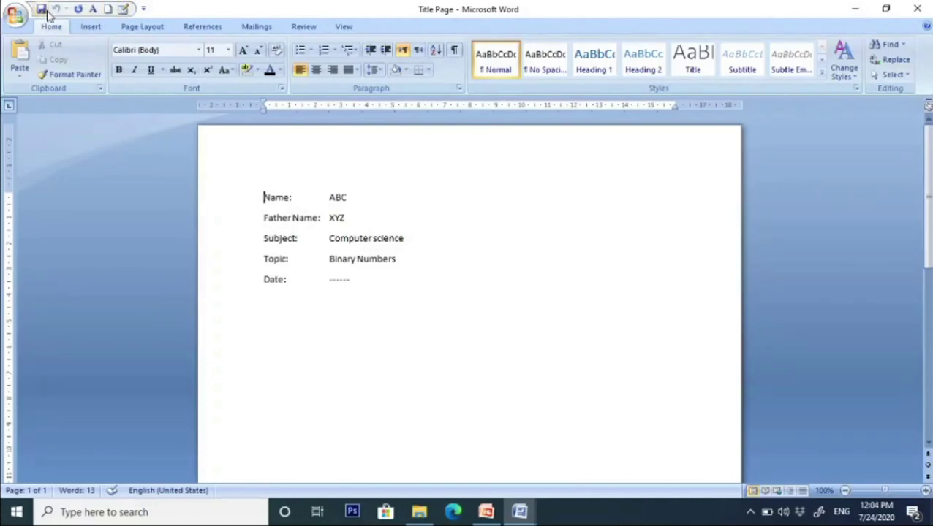
Pin Open to the Quick Access Toolbar and use it to bring up the Open window
click(144, 10)
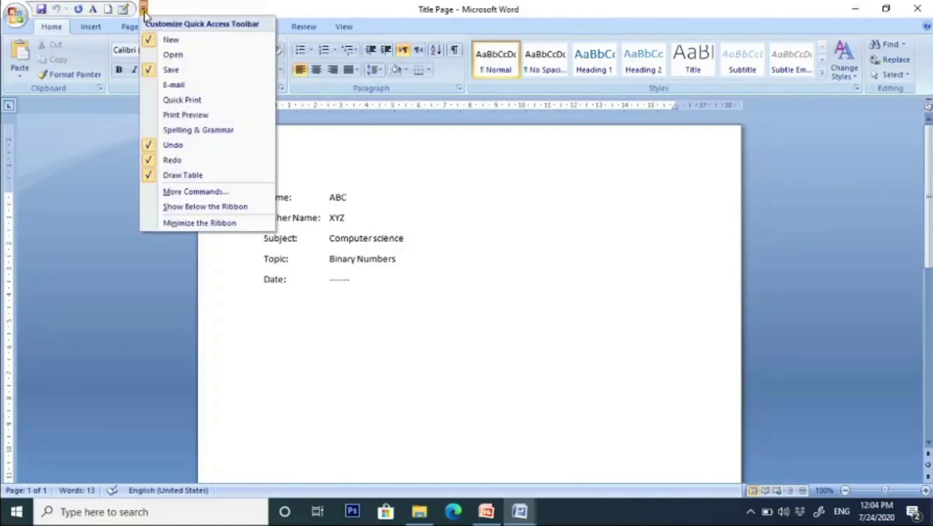
click(173, 57)
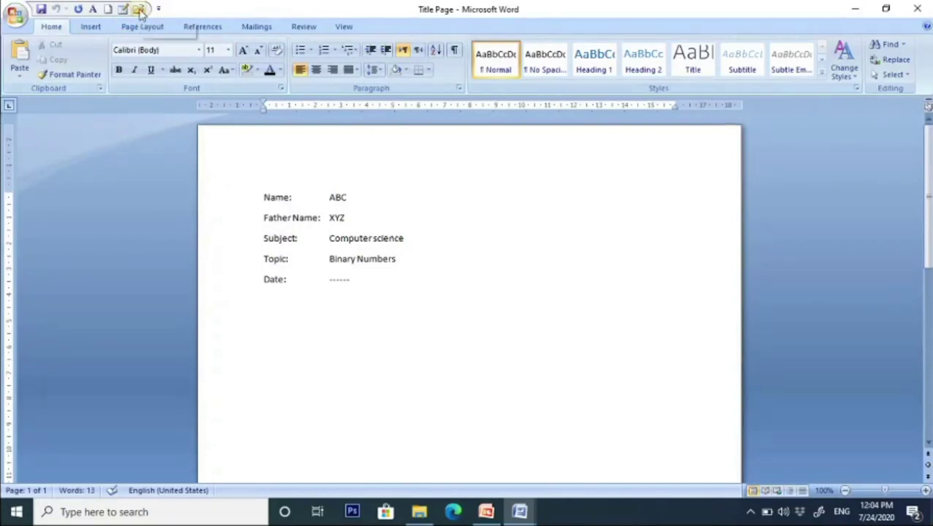
click(138, 8)
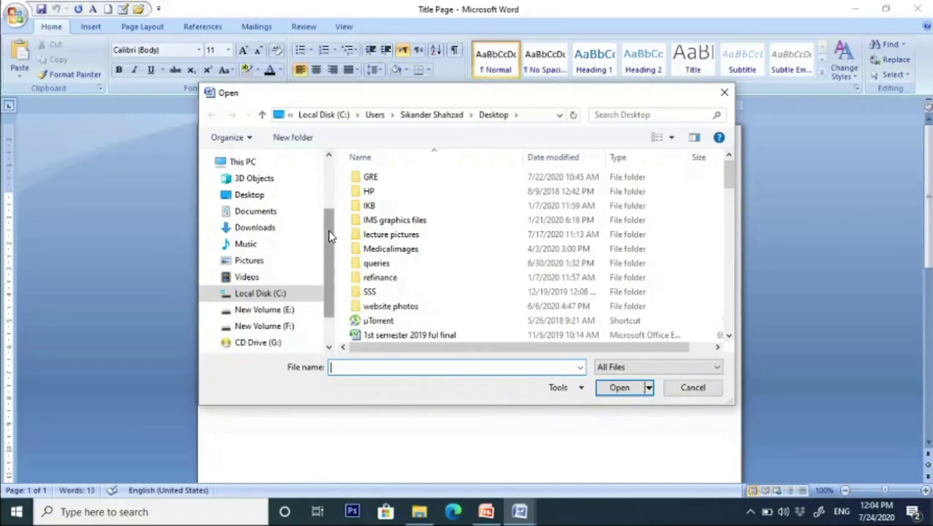
Load the Title Page document from the Desktop folder in the Open window
click(296, 195)
scroll(604, 242, down, 5)
click(529, 192)
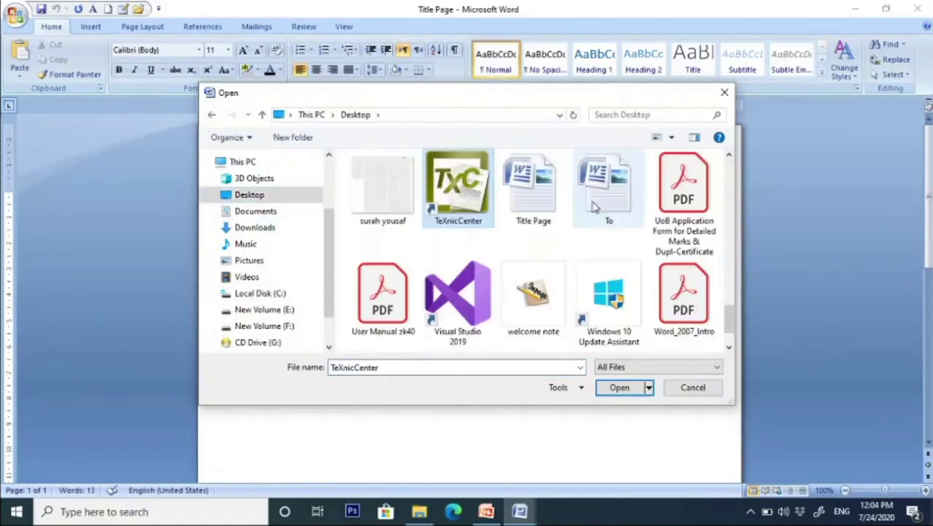
click(619, 387)
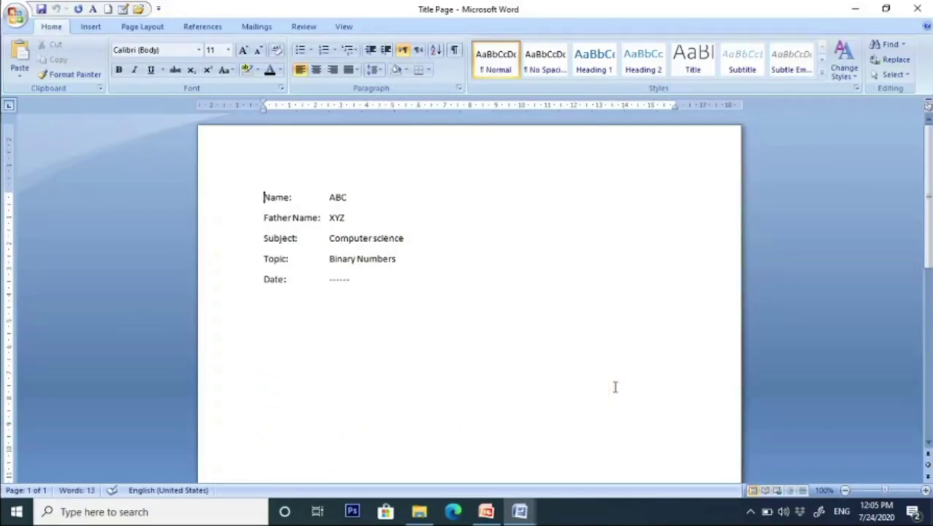
Choose Save As from the Office menu to save a copy of Title Page
click(16, 15)
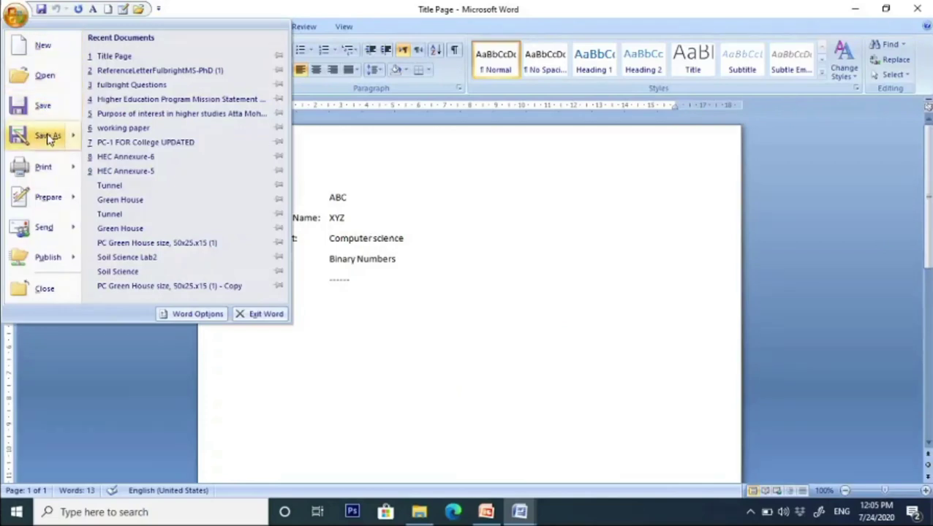
click(526, 277)
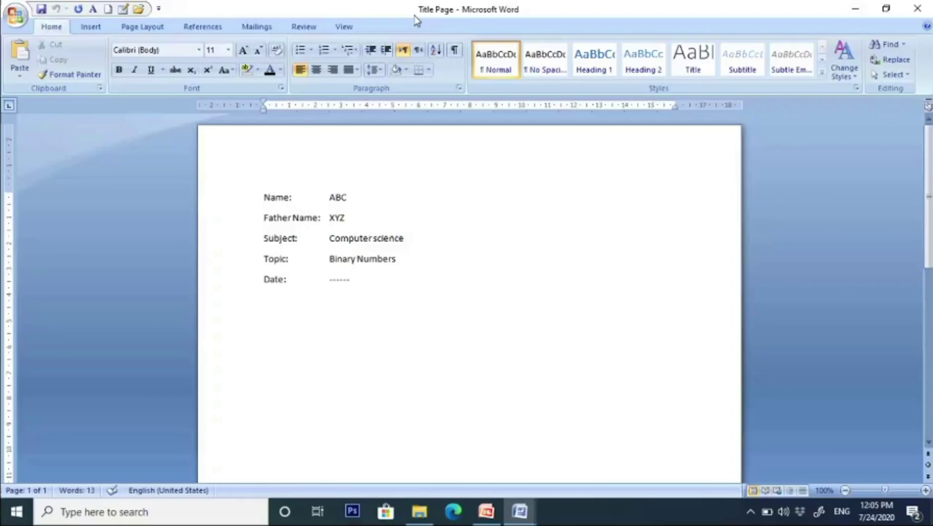
click(15, 14)
click(33, 117)
click(15, 17)
mouse_move(46, 137)
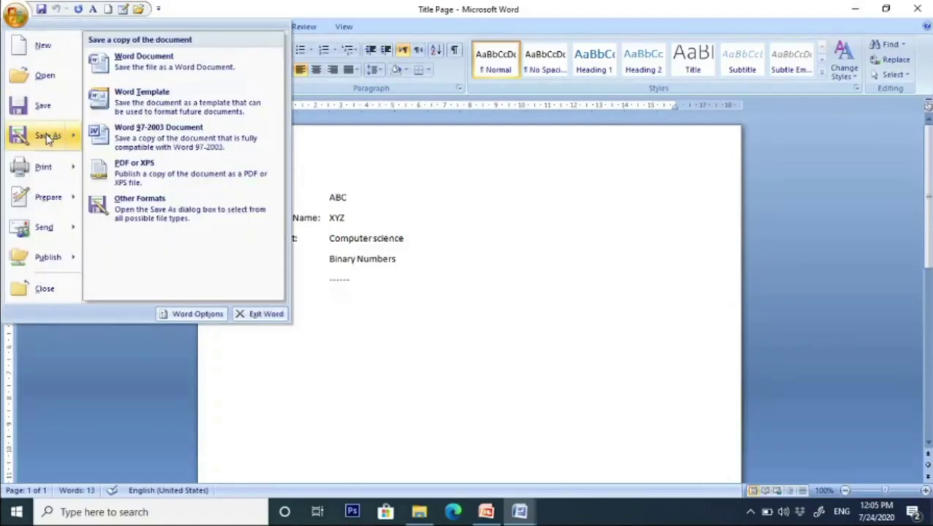
click(48, 136)
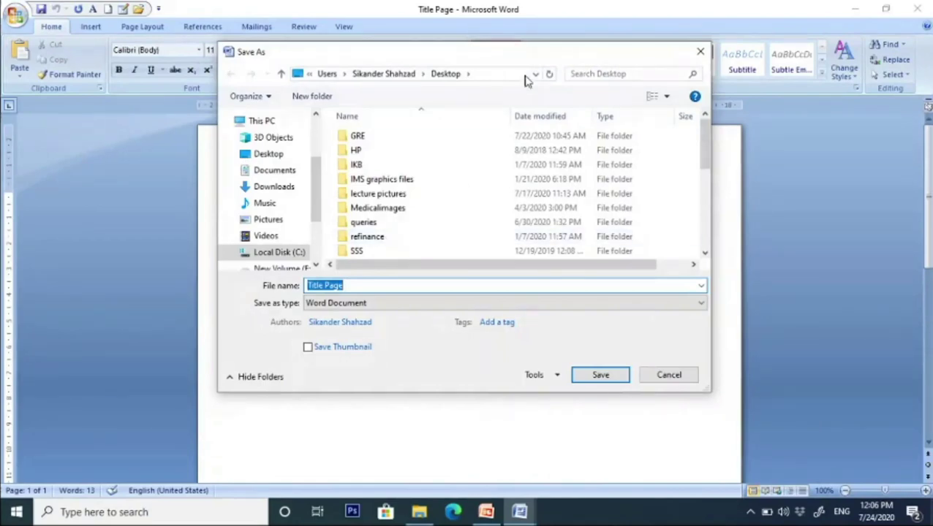
Save a copy of the document to the Desktop named 'Title Page 1'
mouse_move(517, 58)
mouse_down()
mouse_move(508, 46)
mouse_move(505, 54)
mouse_up()
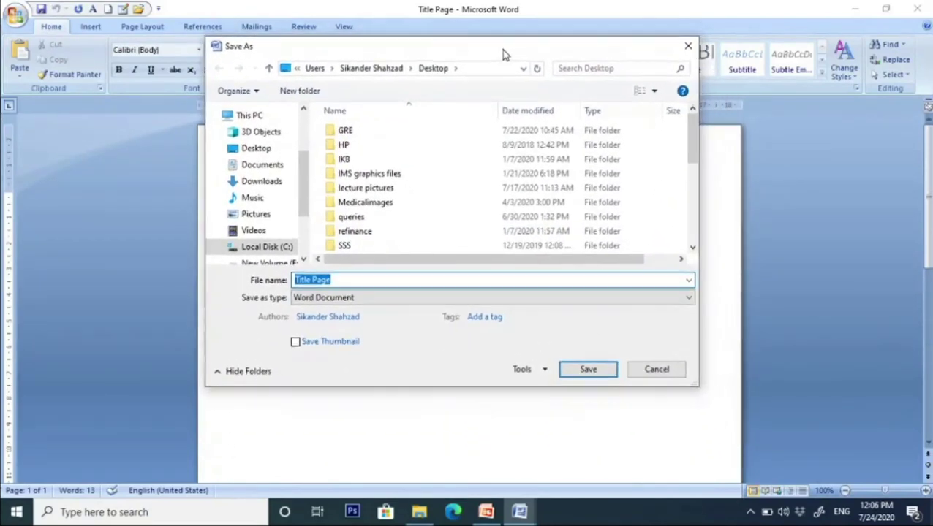
click(340, 281)
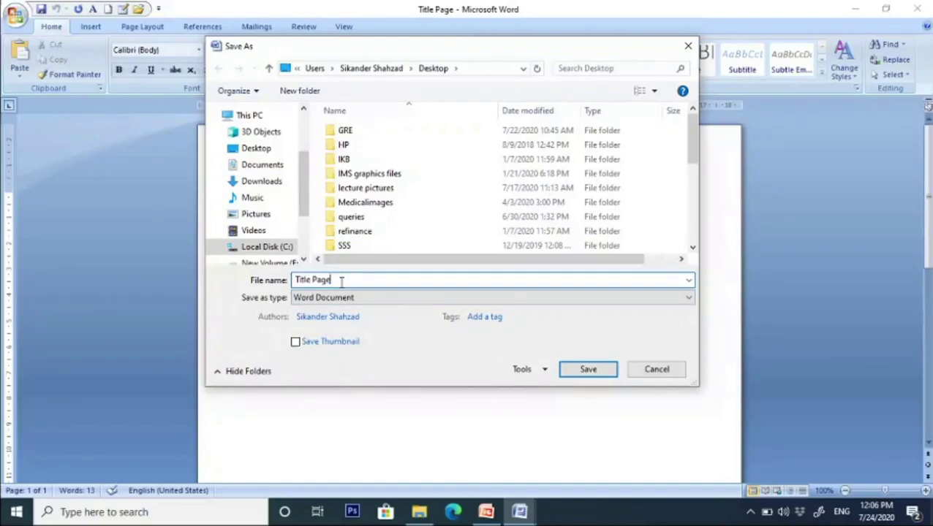
text(1)
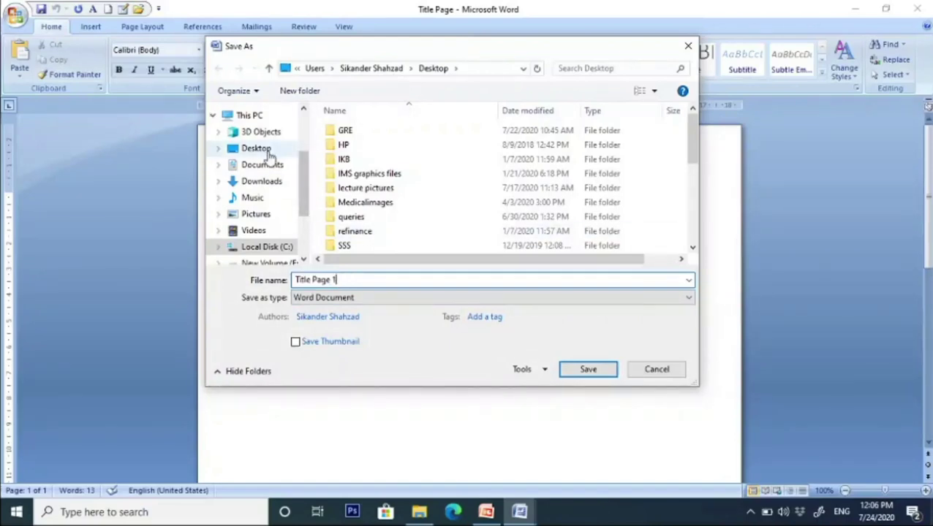
click(260, 149)
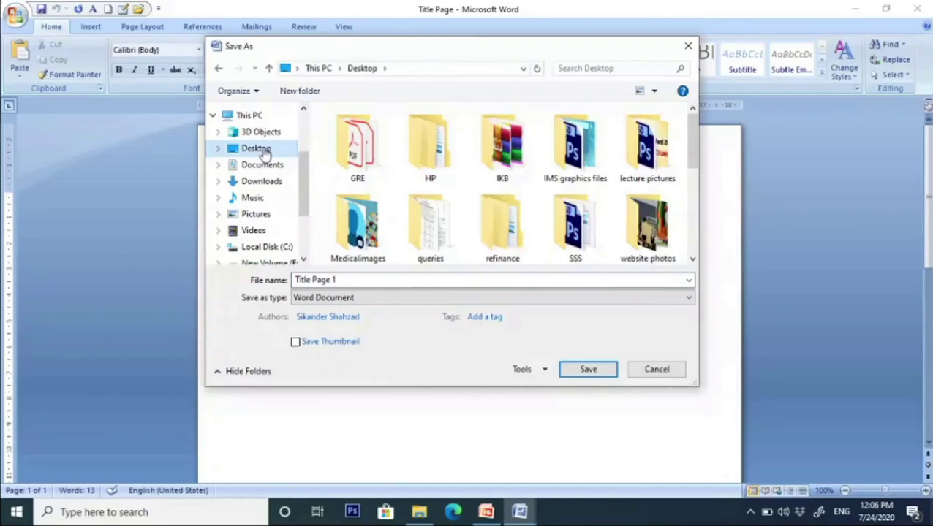
click(588, 370)
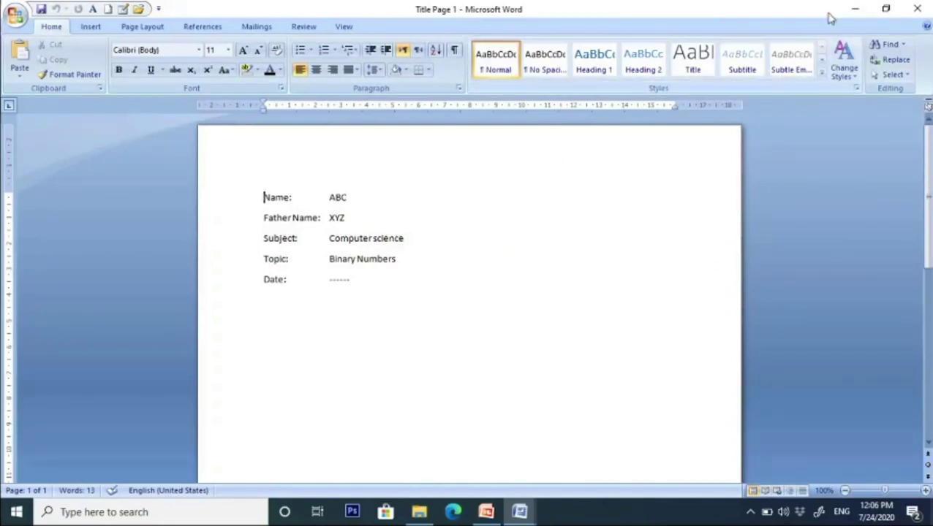
Minimize Title Page 1 and Document3, restore Title Page 1, and place the cursor before Binary Numbers
click(857, 13)
click(857, 12)
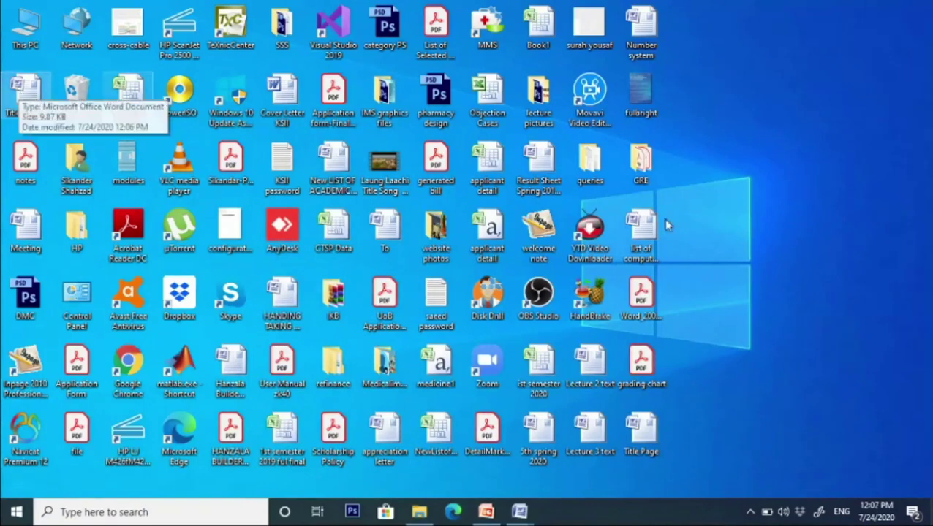
mouse_move(519, 511)
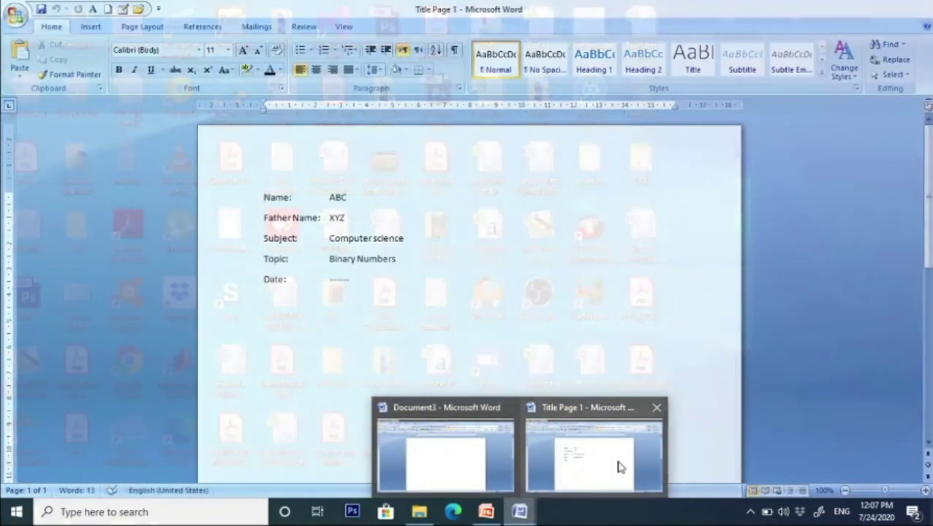
click(618, 467)
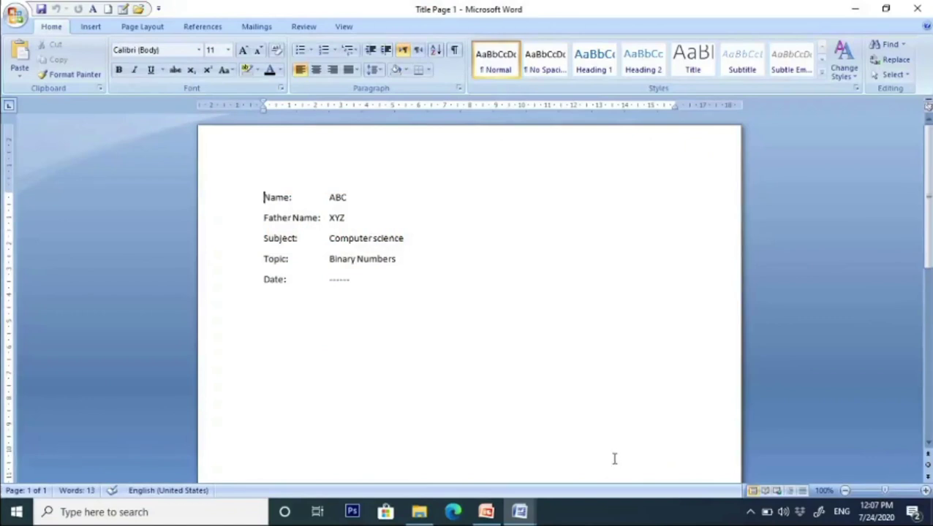
click(329, 259)
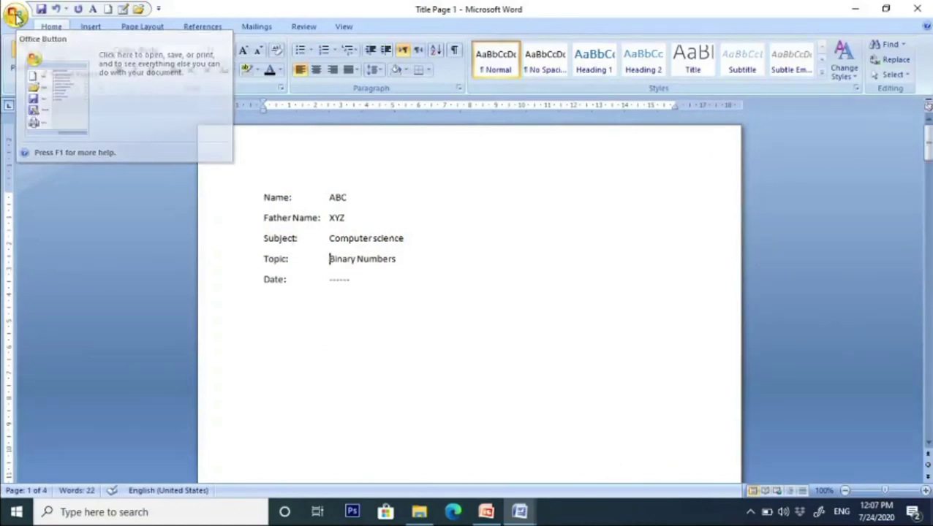
click(15, 14)
mouse_move(44, 167)
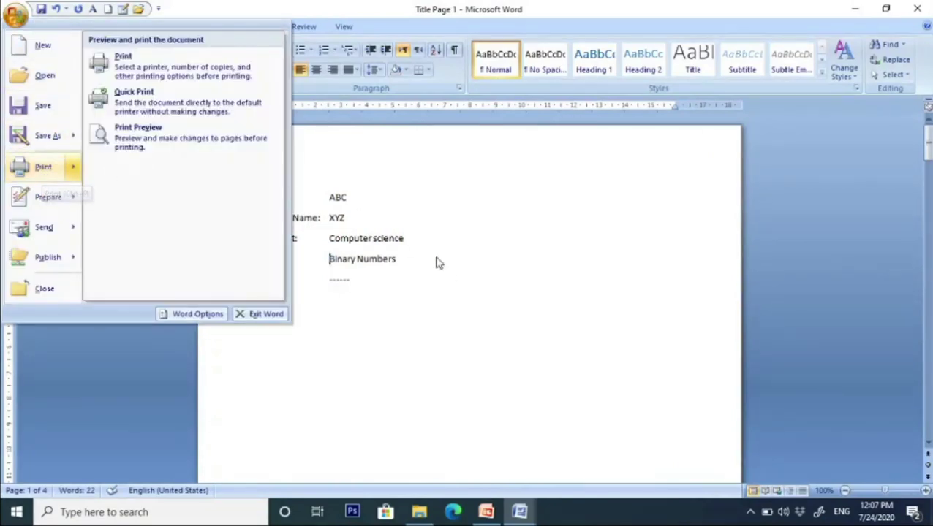
click(428, 256)
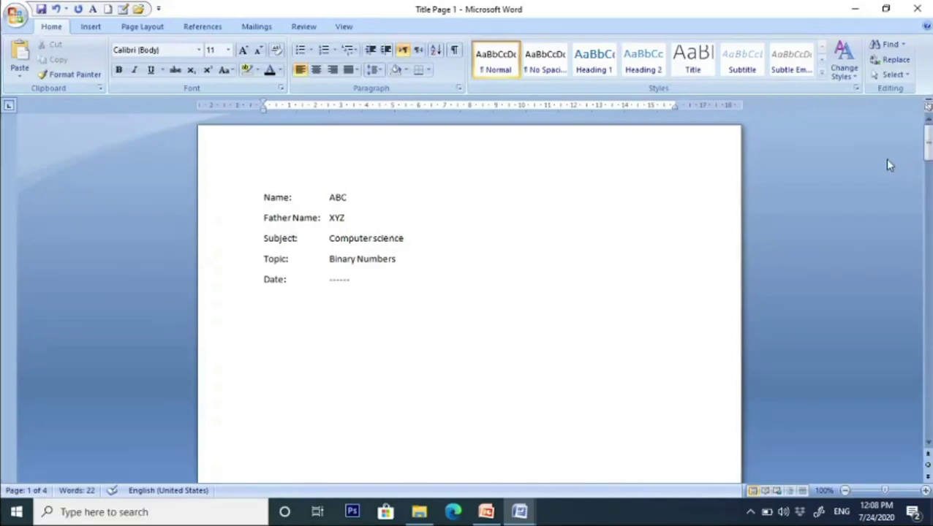
drag(927, 146, 927, 282)
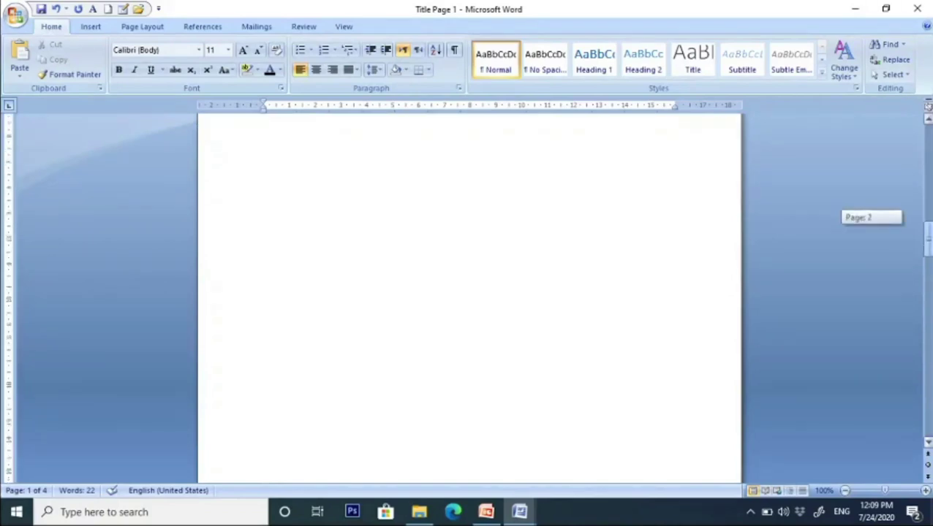
click(395, 319)
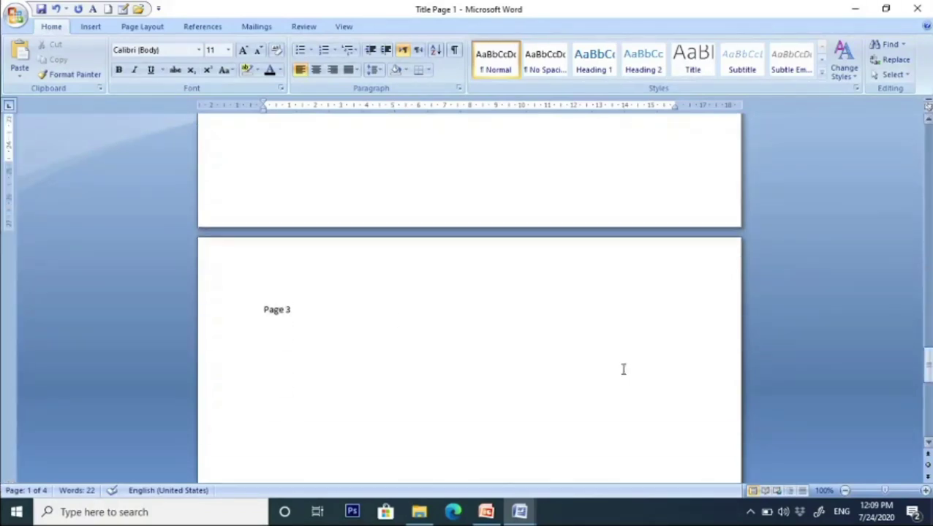
drag(926, 362, 929, 139)
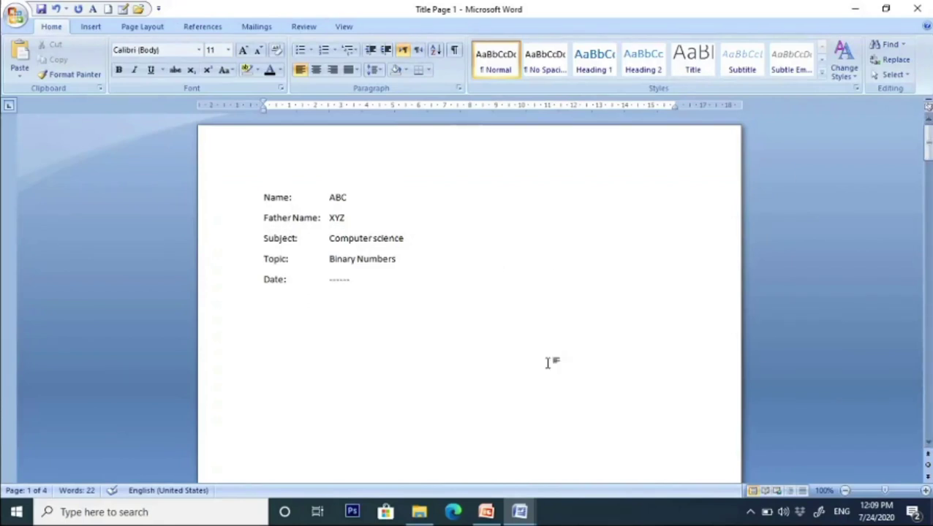
click(17, 17)
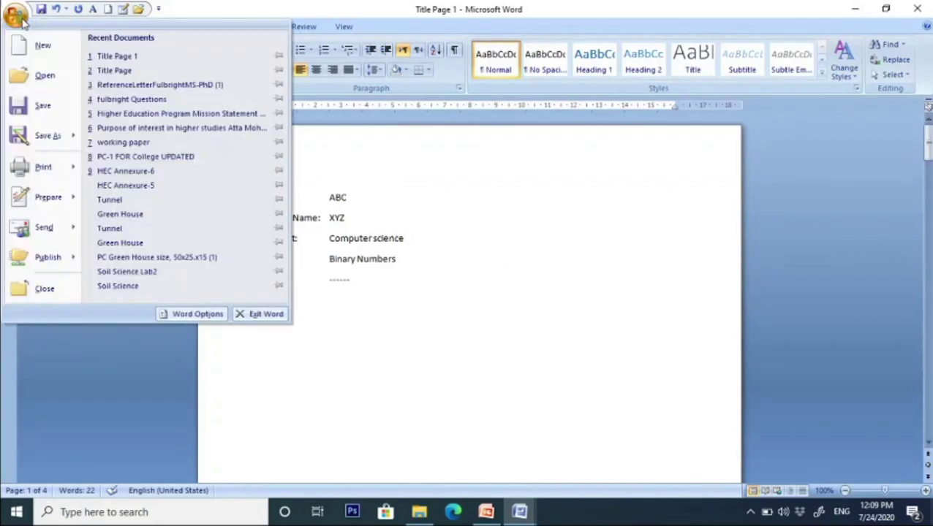
Open the Print dialog from the Office menu, then cancel it
click(36, 167)
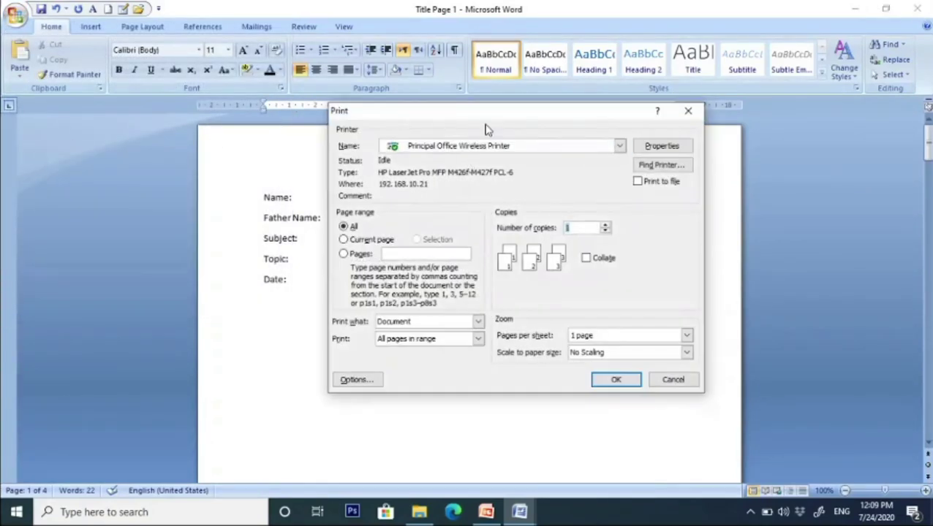
drag(486, 111, 405, 130)
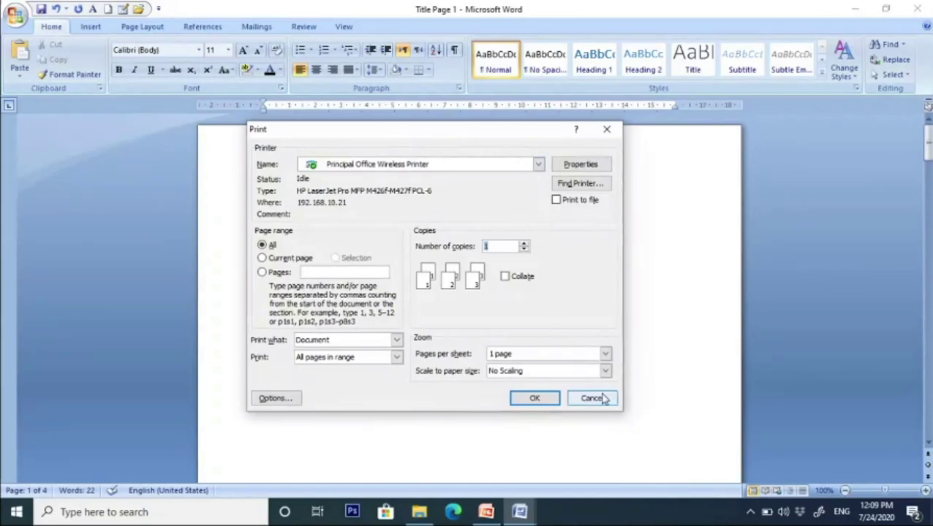
click(601, 398)
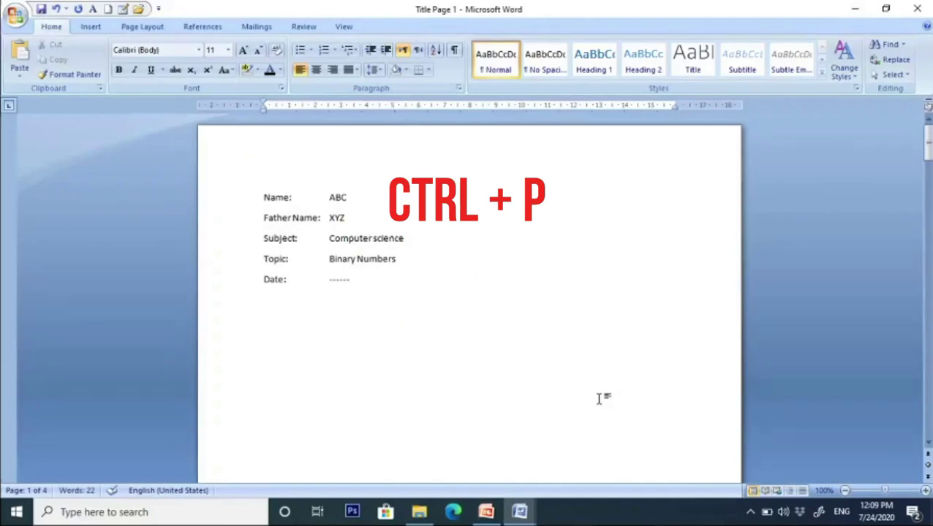
Reopen Print with Ctrl+P and send the document to the printer
key(ctrl+p)
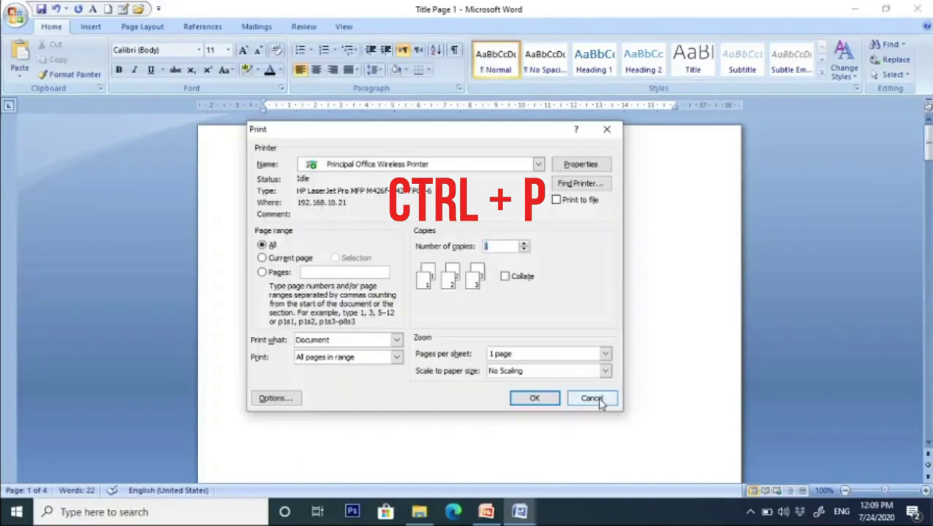
drag(454, 139, 454, 150)
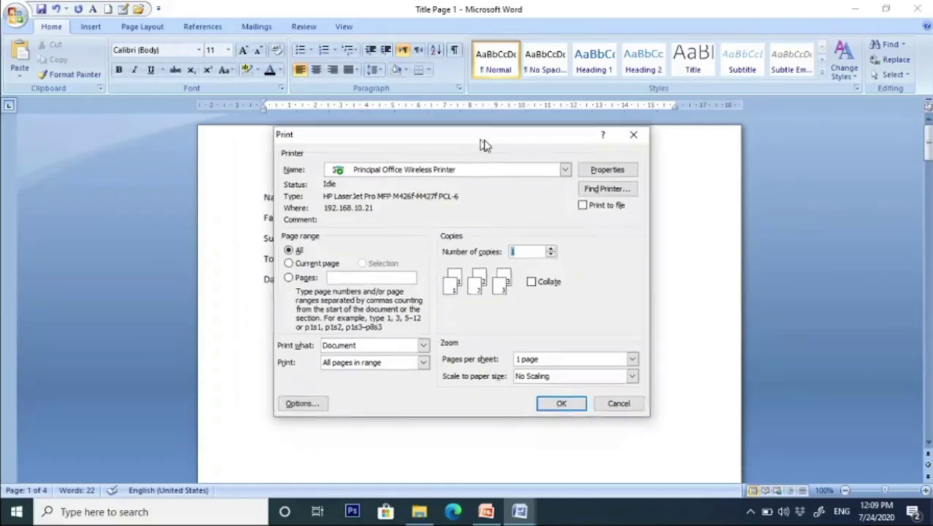
key(Return)
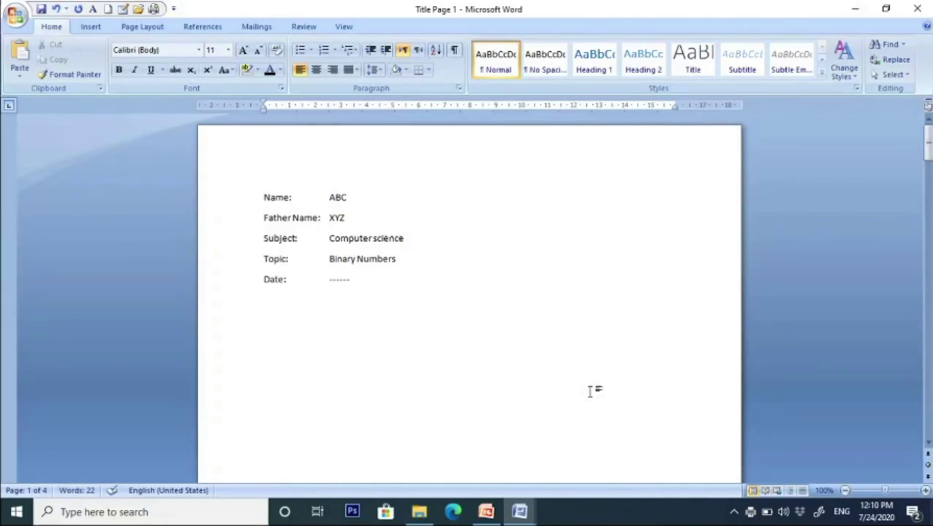
Reopen the Print dialog with Ctrl+P and pick Color Printer IT Section as the printer
key(ctrl+p)
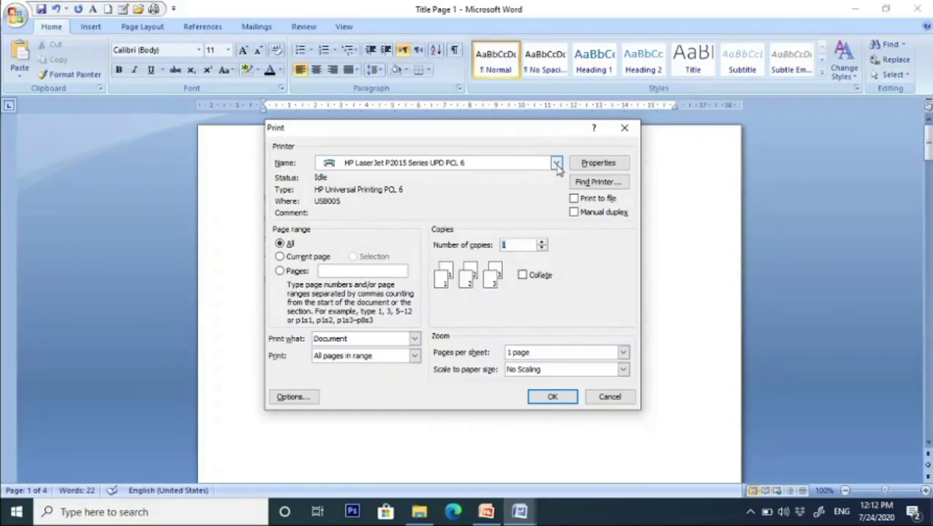
click(556, 164)
drag(559, 249, 565, 196)
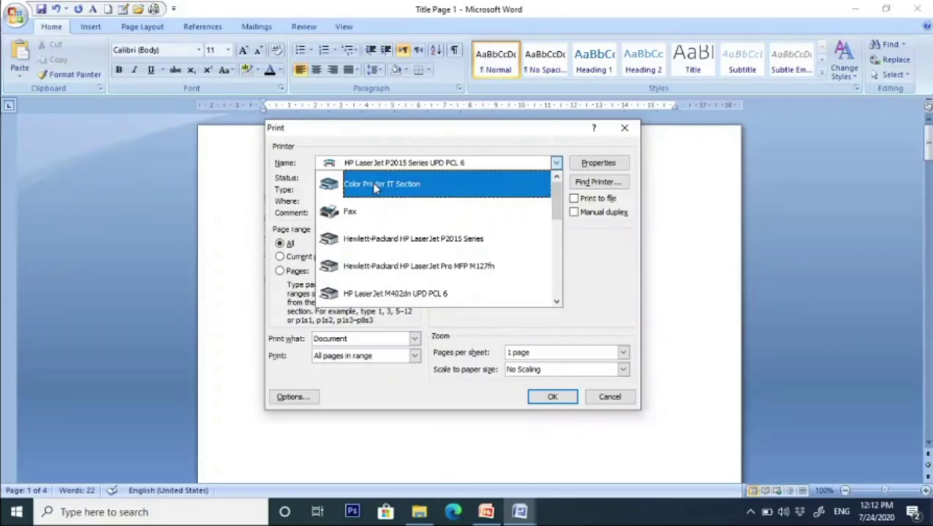
click(375, 187)
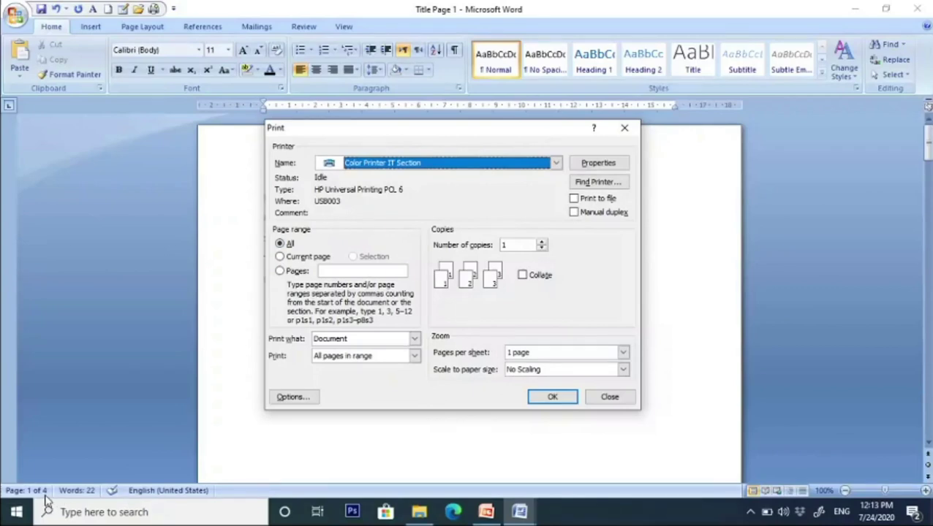
Select Current page, then try entering page numbers in Pages and clear them
click(280, 257)
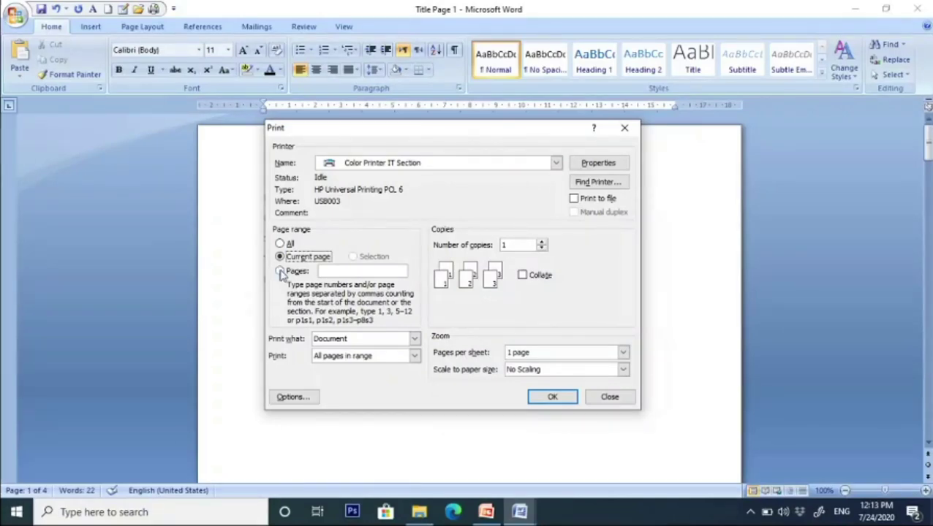
click(331, 272)
text(1,3)
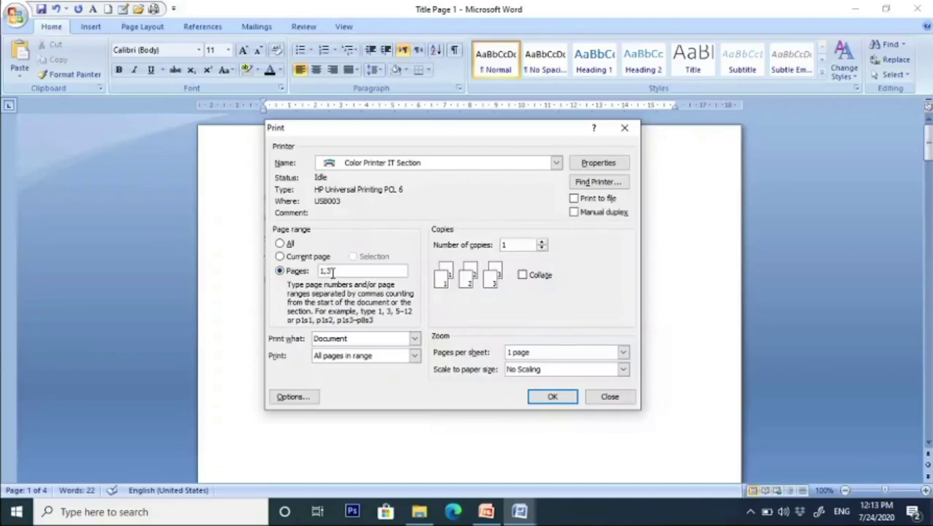
key(BackSpace)
key(BackSpace)
key(BackSpace)
text(,4)
key(BackSpace)
key(BackSpace)
key(BackSpace)
Try page ranges '1-' and '2-', then click through All, Current page and Pages
text(1-)
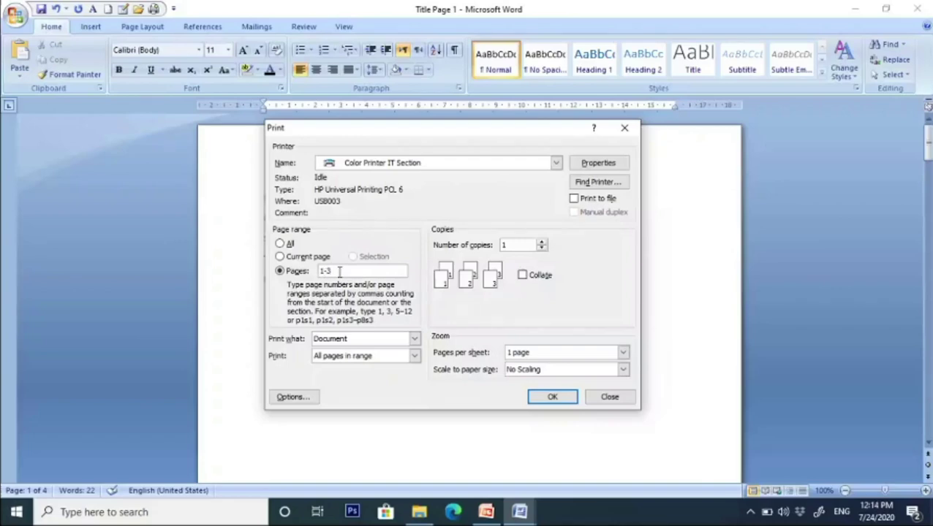
key(BackSpace)
key(BackSpace)
key(BackSpace)
text(2-4)
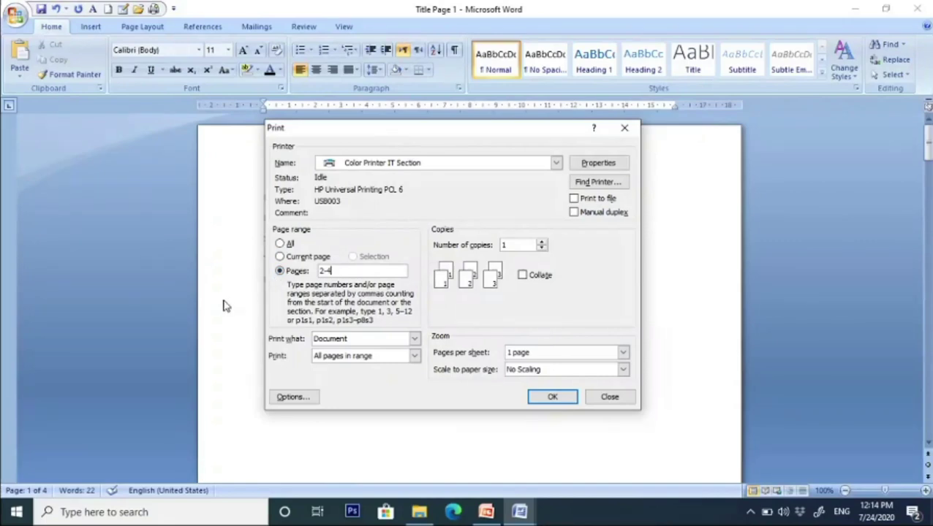
click(281, 244)
click(281, 258)
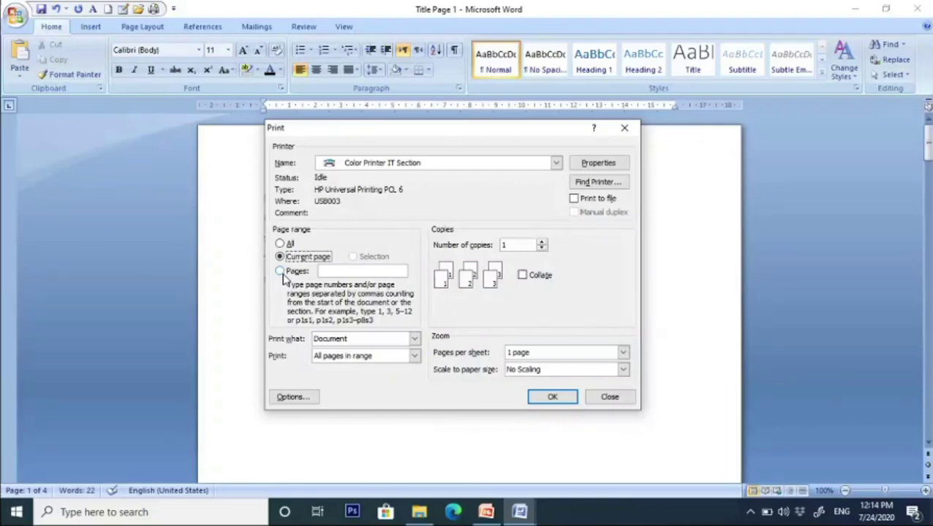
click(281, 272)
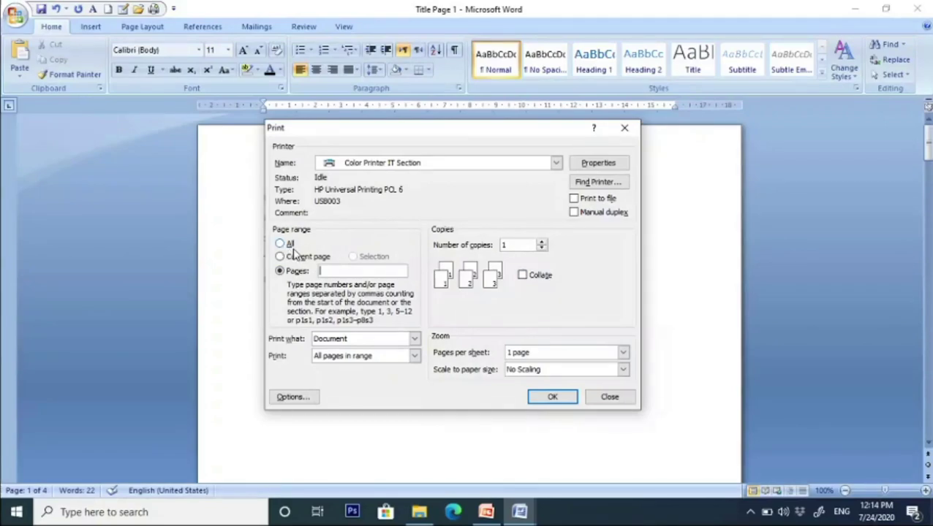
Cycle the page-range options with Alt+A, Alt+E and Alt+G, then return to All
key(alt+a)
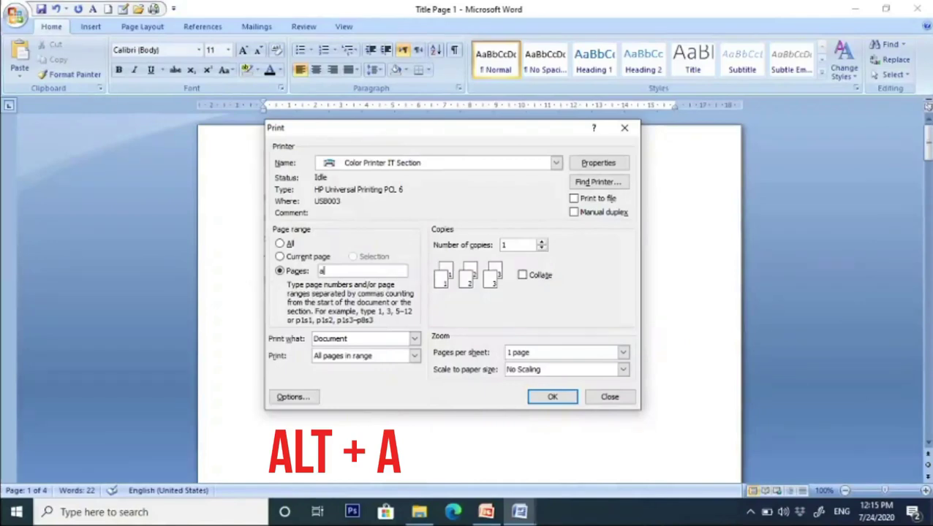
key(alt+a)
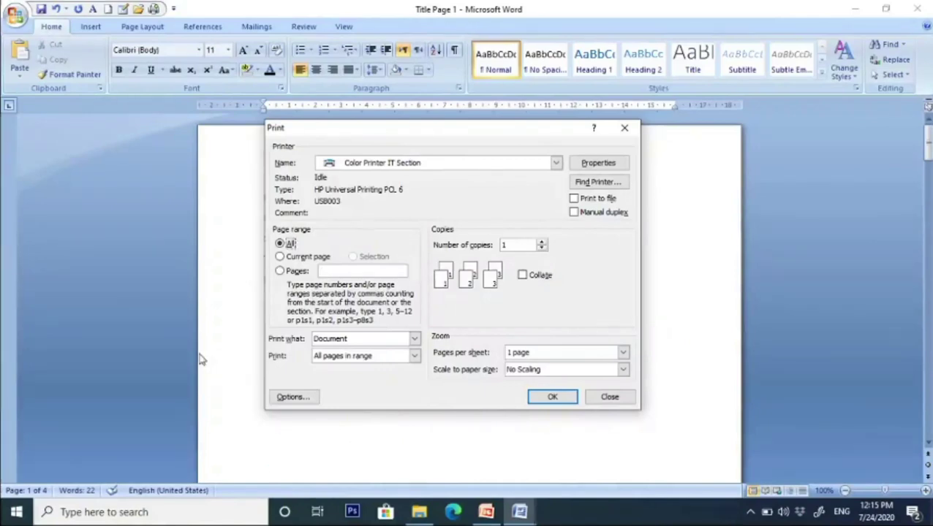
key(alt+e)
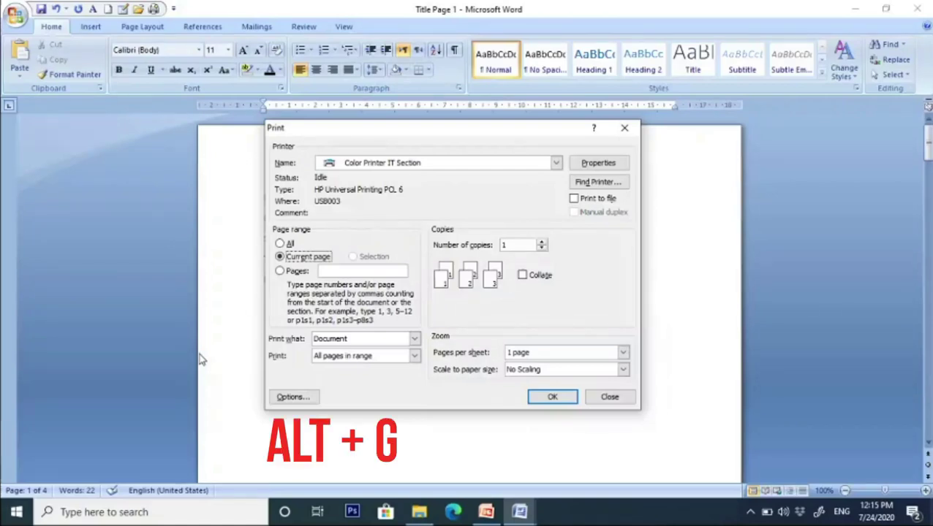
key(alt+g)
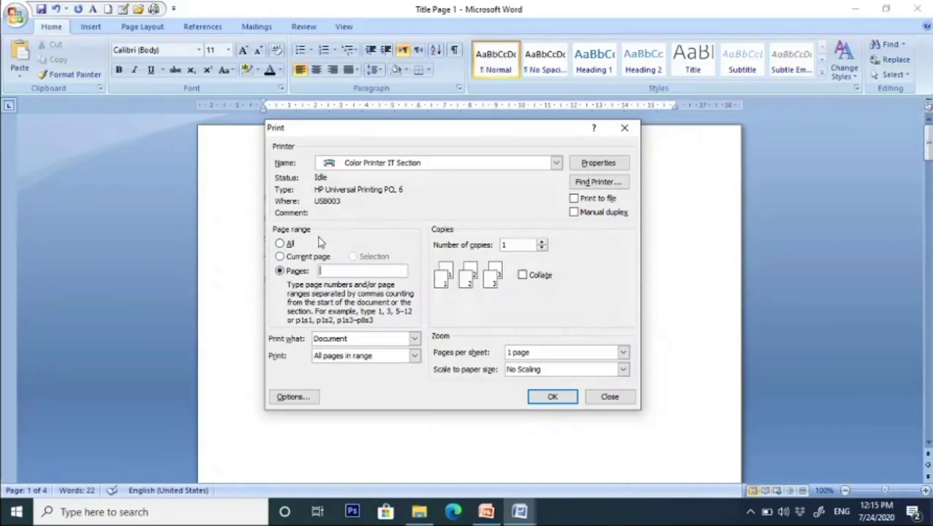
click(283, 246)
Raise copies to 3, try Pages '2,4', then return to printing all pages
click(542, 241)
click(542, 241)
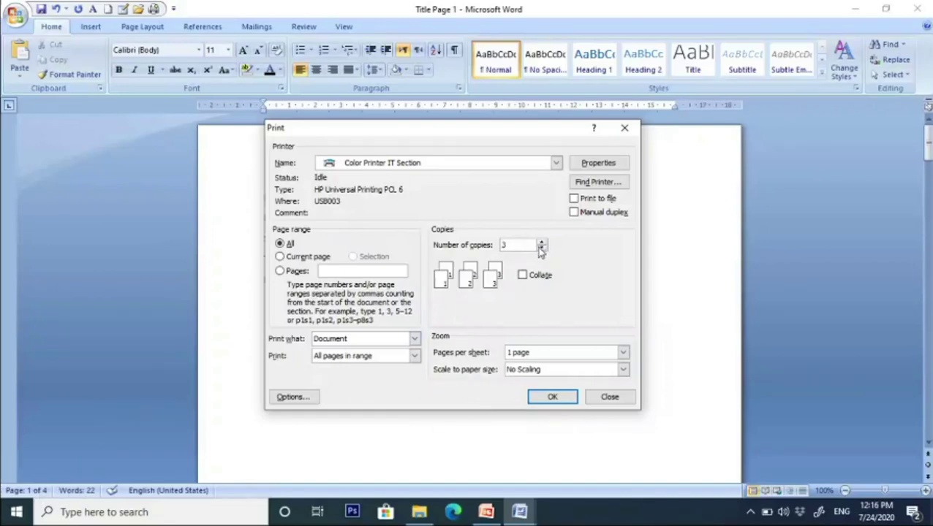
click(280, 270)
text(2,4)
key(alt+a)
Turn Collate on and then off so the copies print uncollated
click(522, 275)
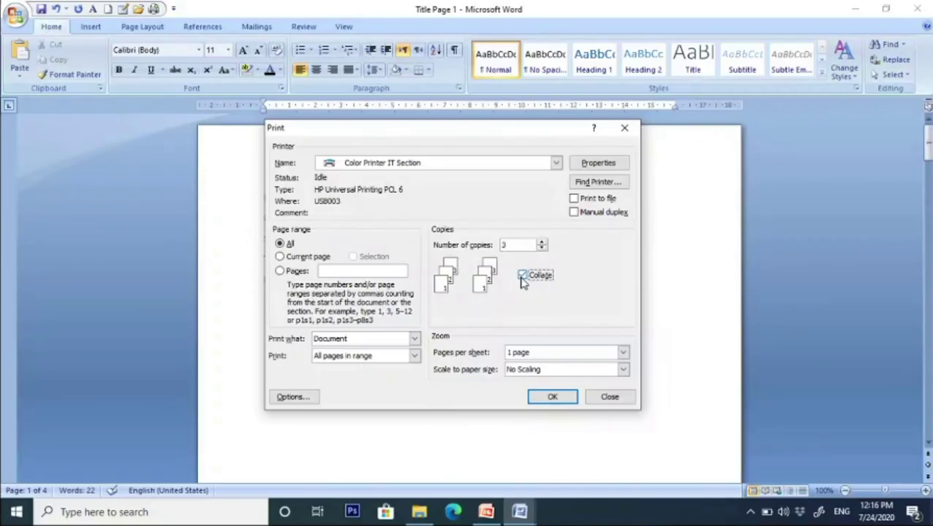
click(522, 276)
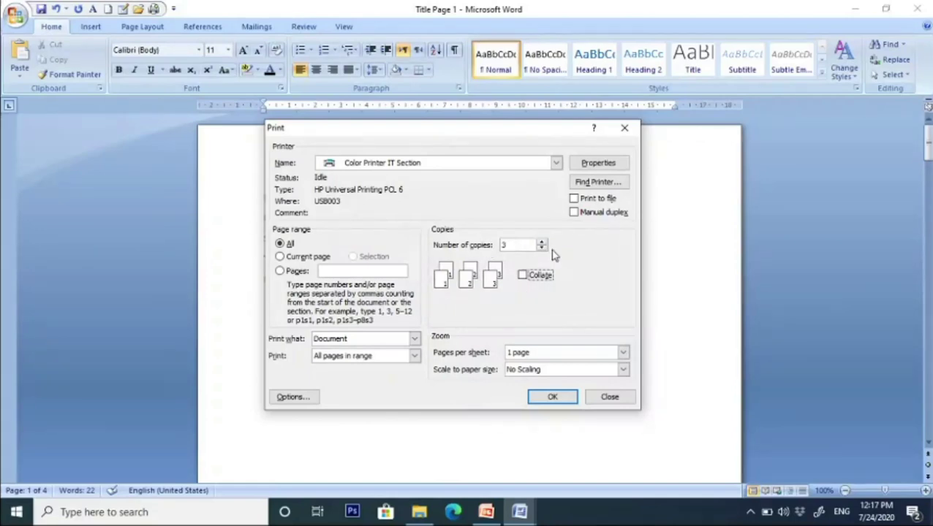
key(alt+w)
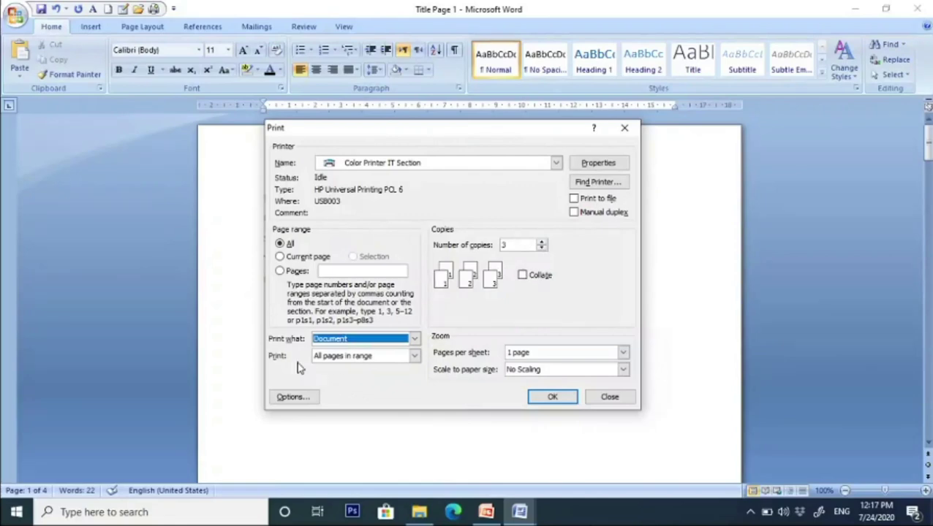
click(415, 338)
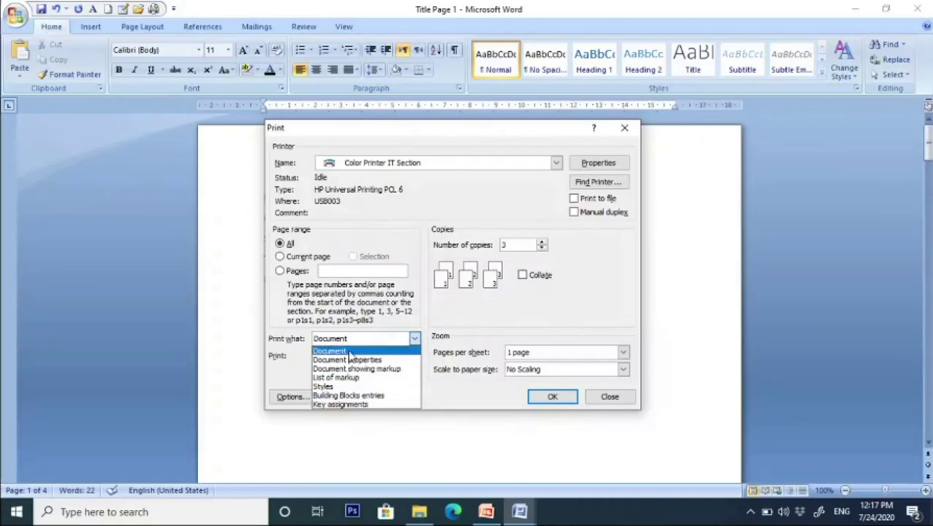
click(349, 353)
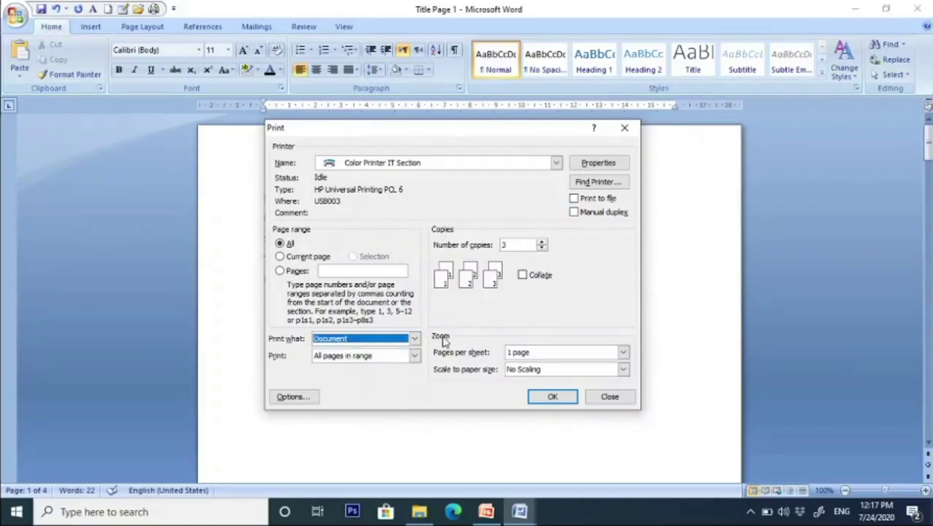
click(414, 339)
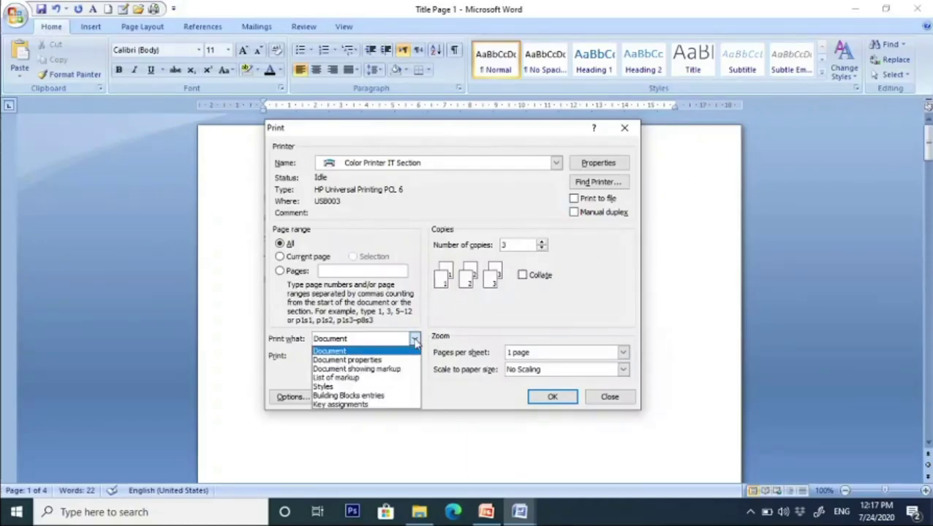
click(414, 340)
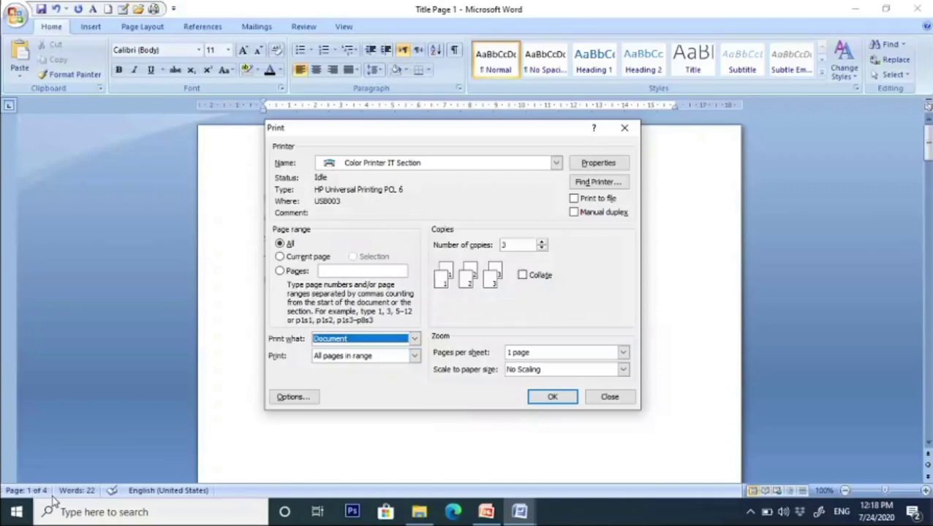
Choose Odd pages, then Even pages in the Print dropdown, and click OK to print
click(414, 356)
click(358, 378)
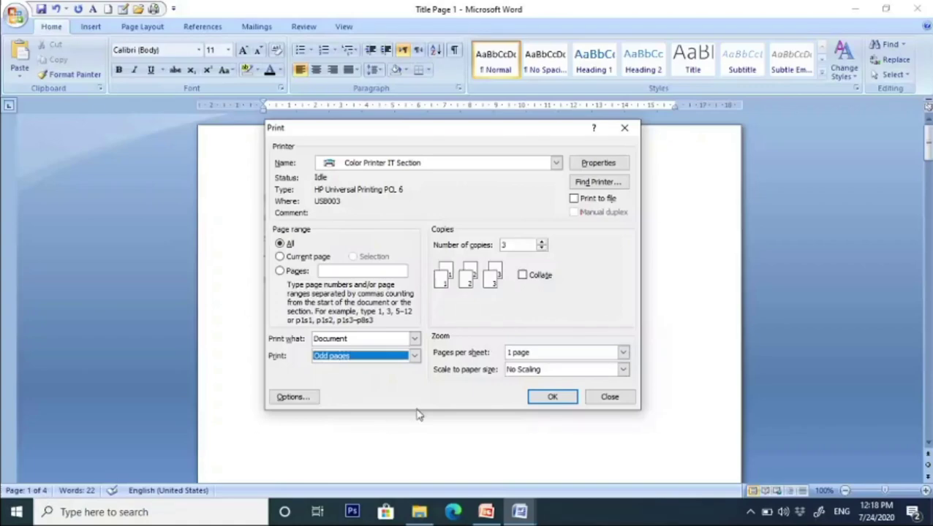
click(414, 356)
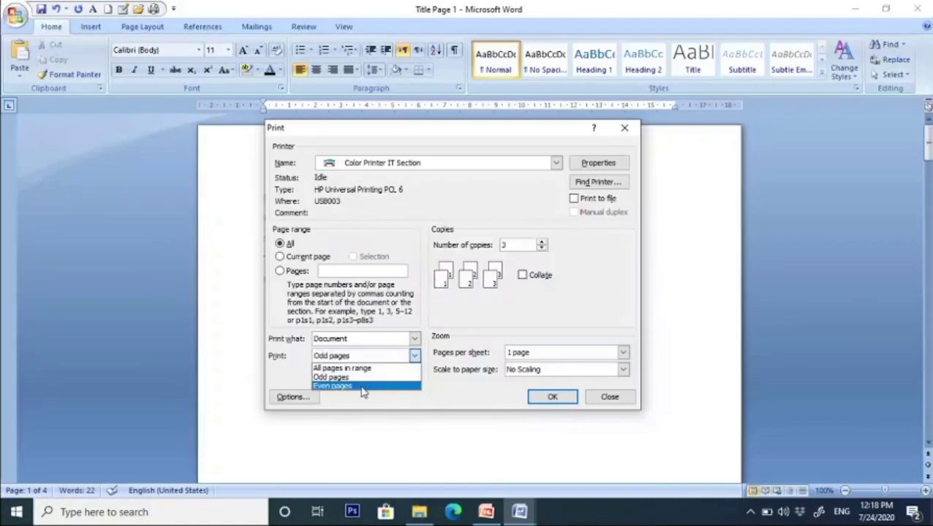
click(361, 386)
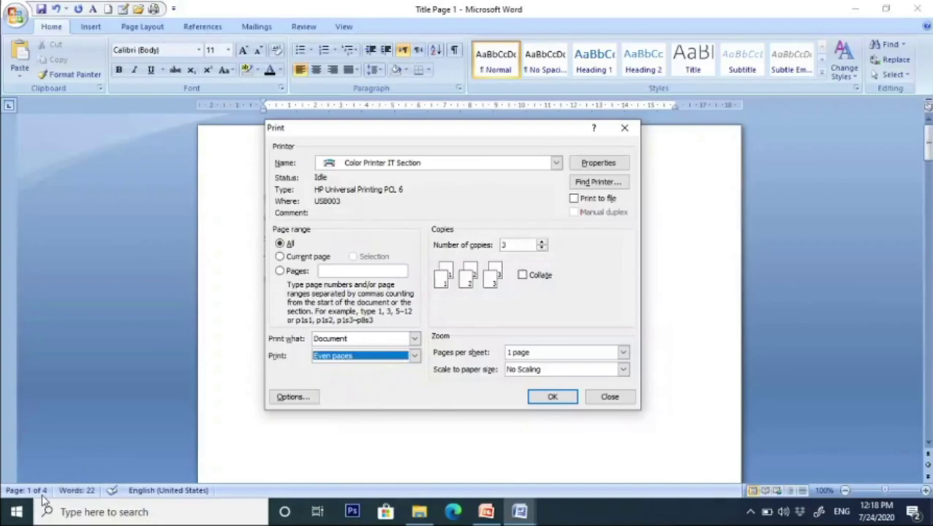
click(552, 398)
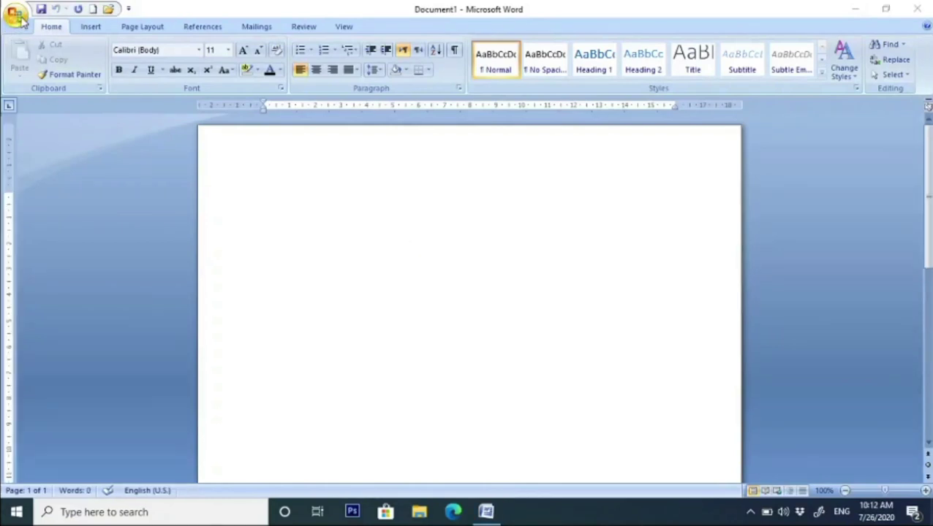
From the Office menu, choose Prepare > Properties to show the Document Properties panel
click(20, 18)
mouse_move(45, 197)
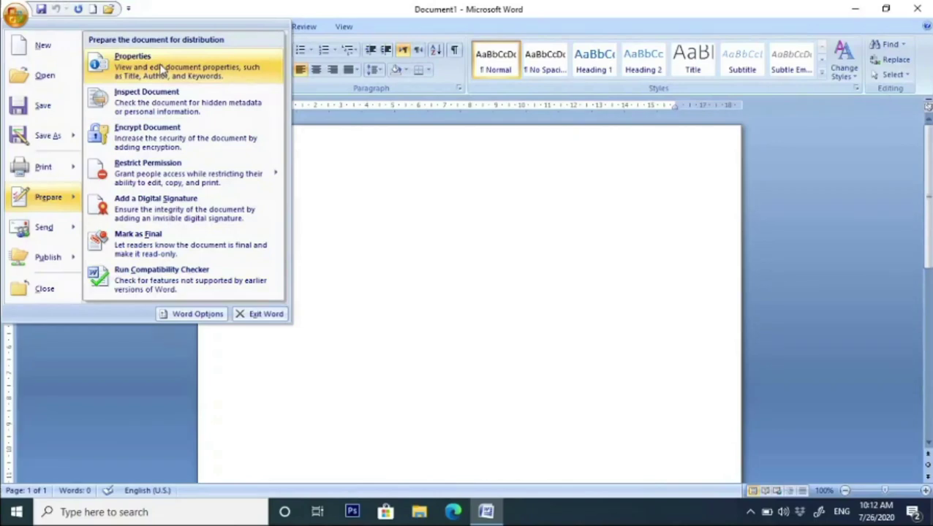
click(160, 66)
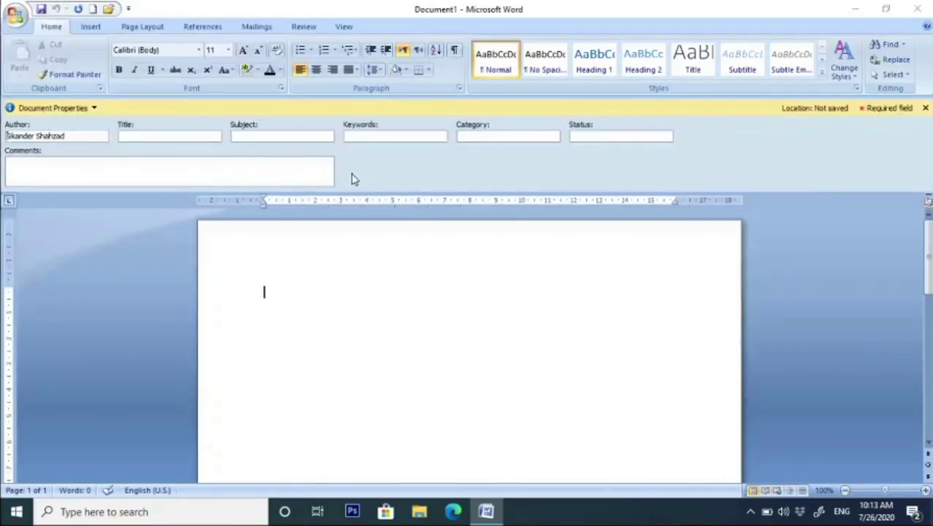
Set Title to 'Conversion from Binary to Decimal' and Subject to 'Computer Science'
key(Tab)
text(onversion from )
text(inary to Decimal)
key(Tab)
text(Comp)
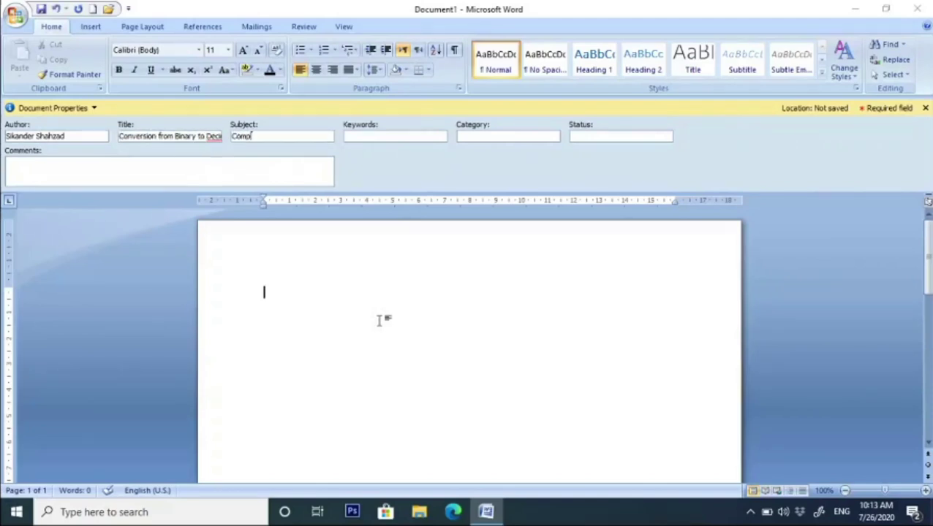
text(uter Science)
Add keywords 'Number System' and a comment about converting binary numbers to decimal
click(379, 135)
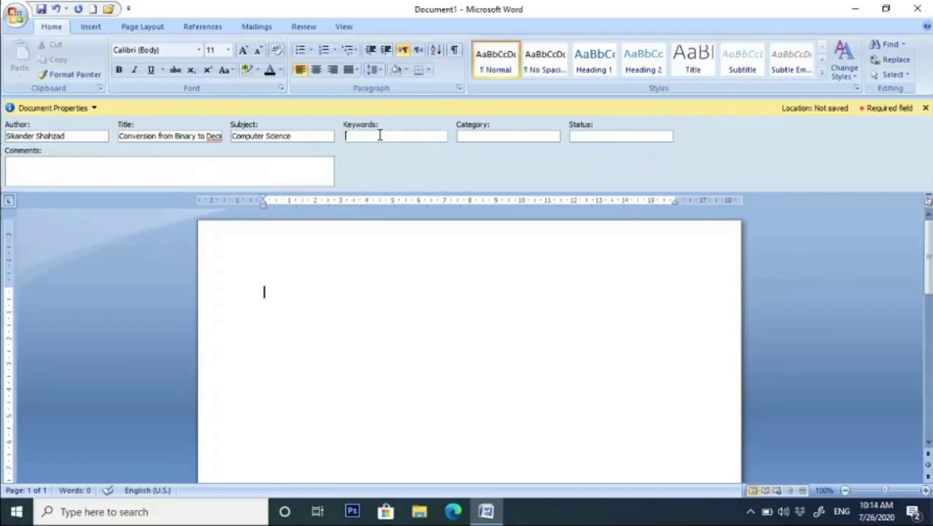
text(Number System)
key(Tab)
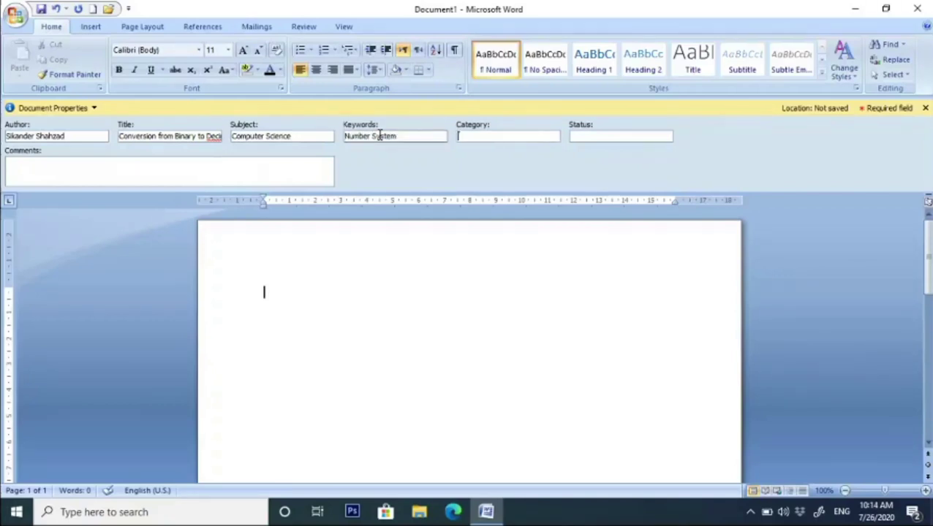
key(Tab)
click(212, 167)
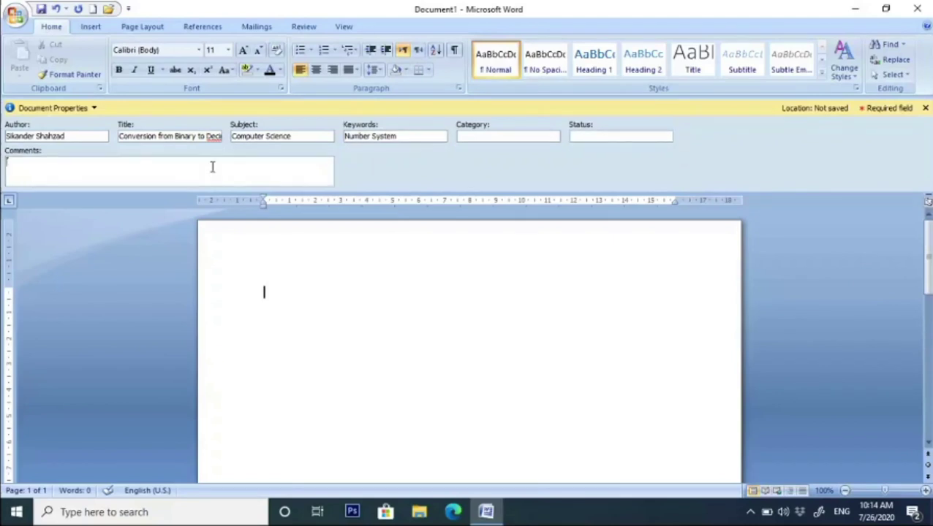
text(Following is the detail regarding conversion of binary number to decimal number.)
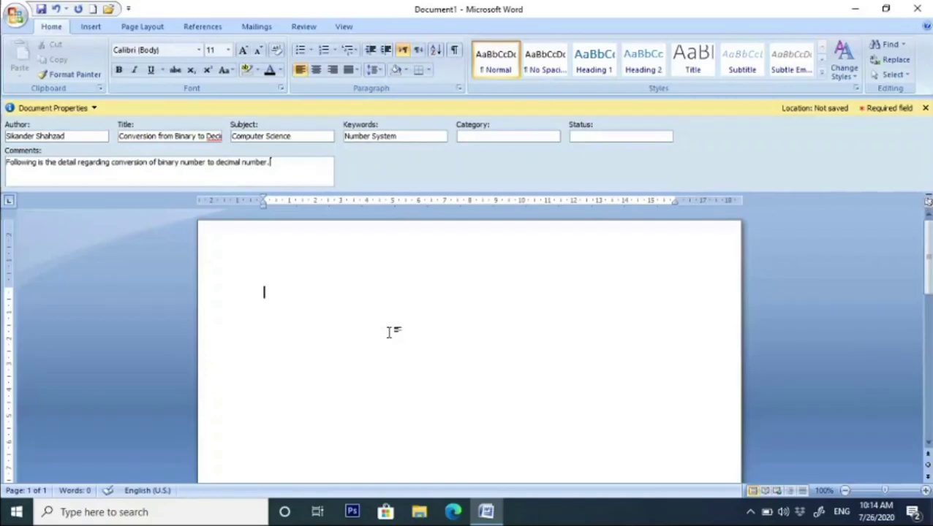
Save the document as 'Number System' on the Desktop and close Word
click(41, 8)
text(Numb)
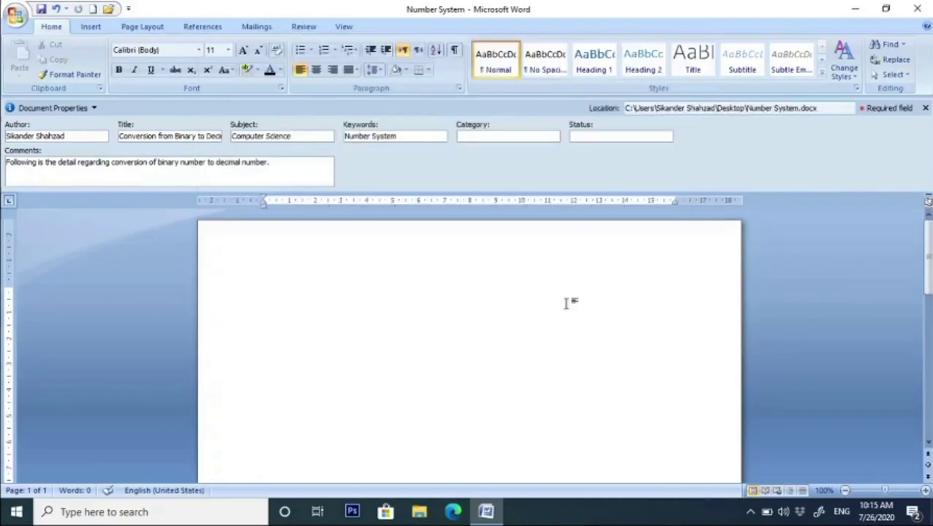
click(918, 11)
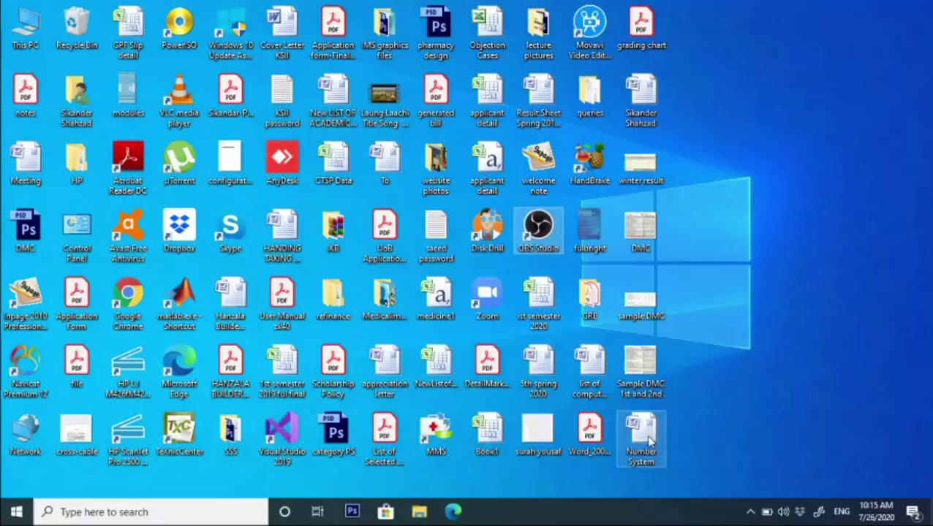
mouse_move(639, 437)
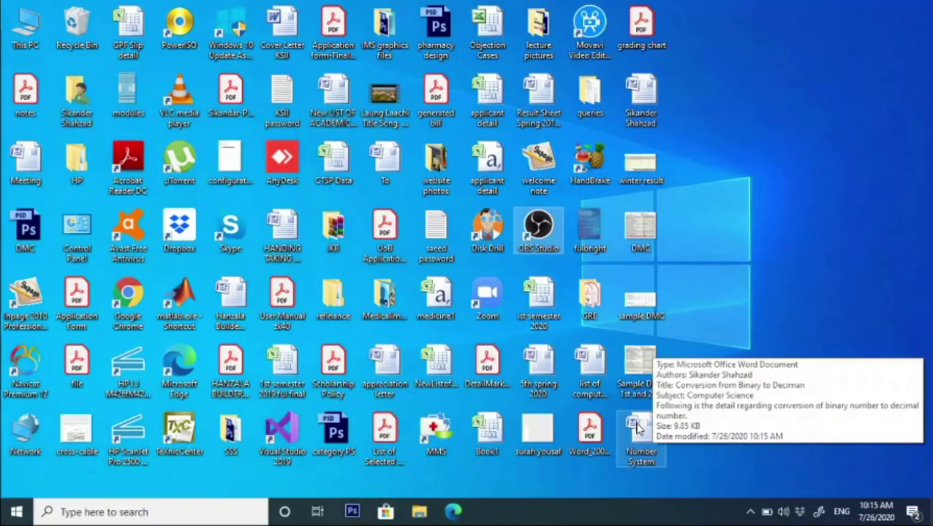
In the Number System file's Details properties, add 'Binary' as a second tag
right_click(637, 428)
click(668, 413)
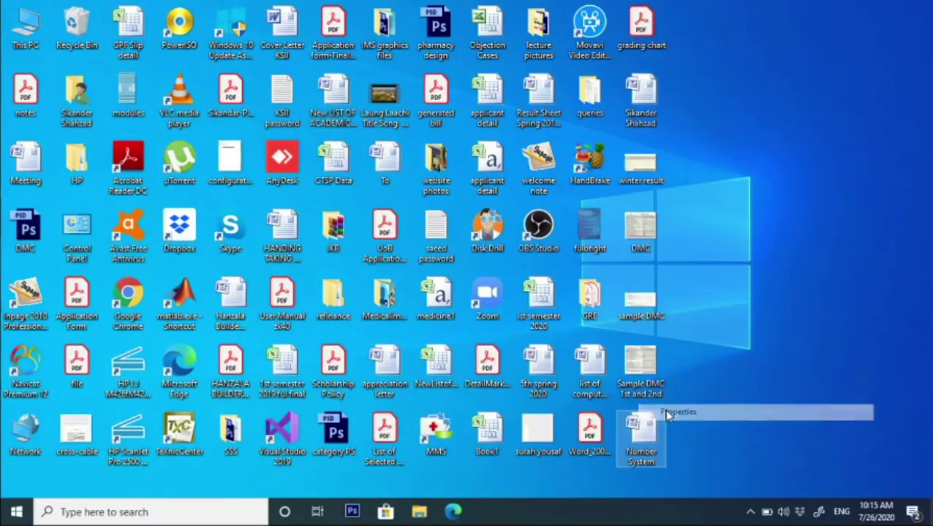
click(732, 177)
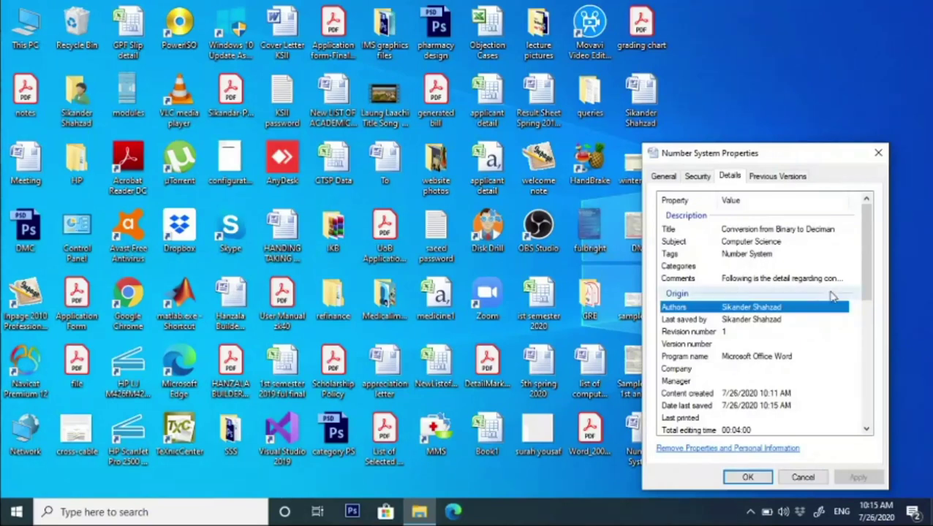
click(831, 278)
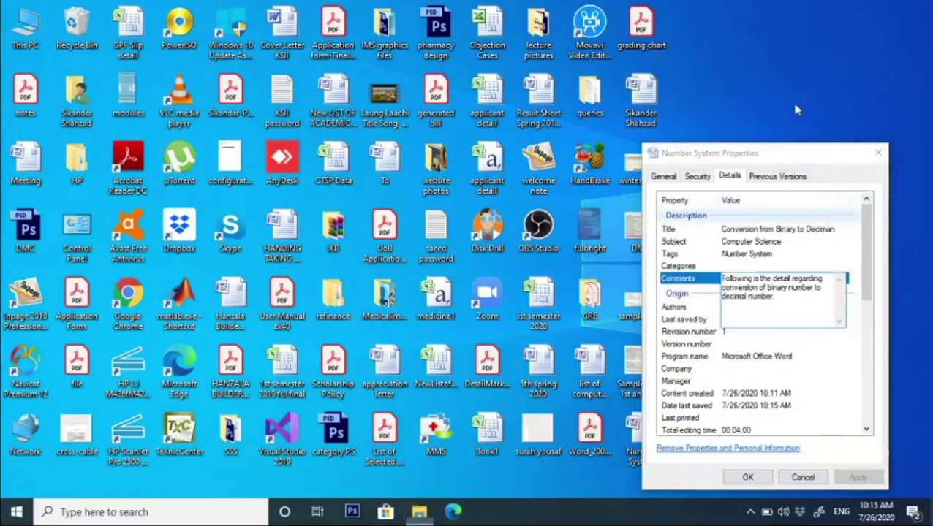
click(767, 253)
text(Binary)
key(Return)
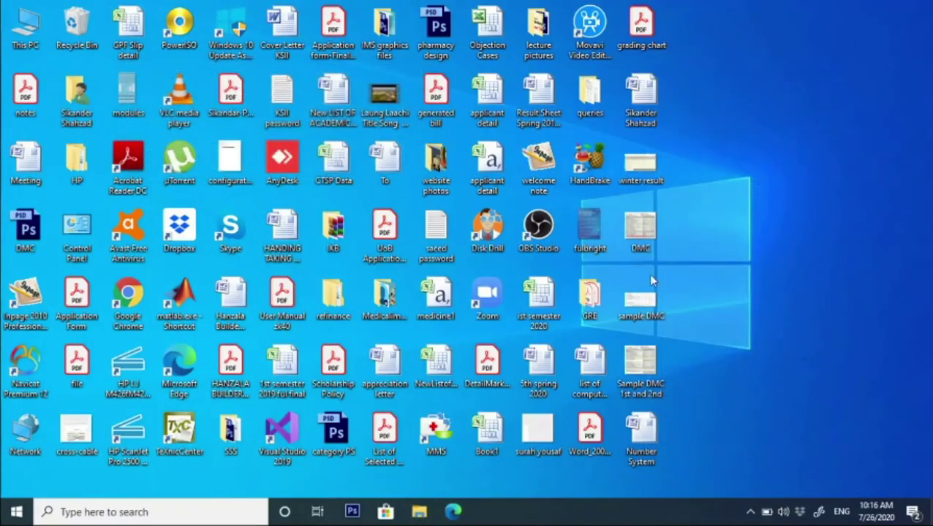
Review the Number System file's details, then open the properties of 'list of computer items'
right_click(638, 429)
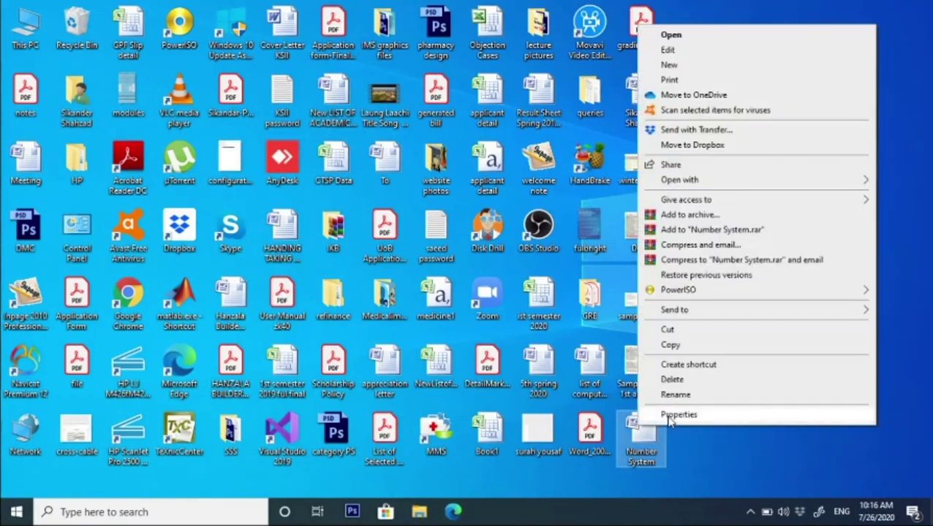
click(667, 423)
click(734, 177)
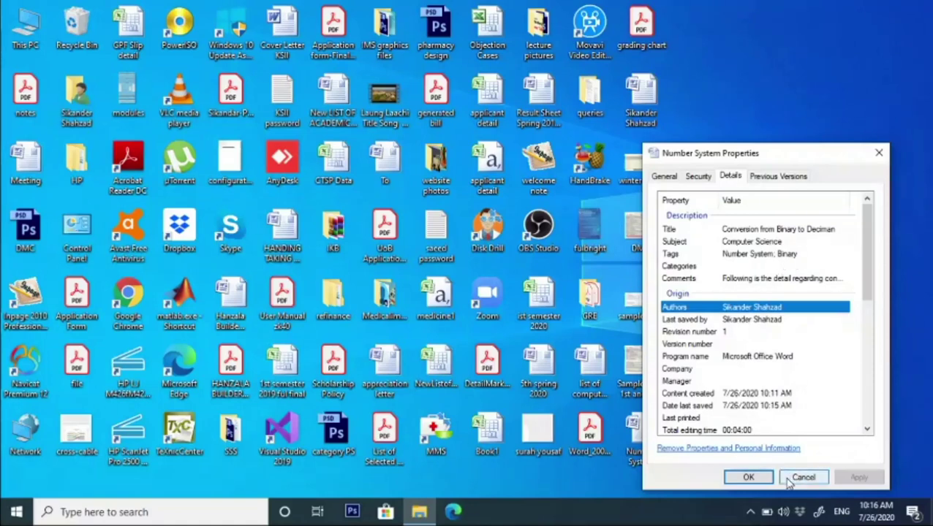
click(753, 478)
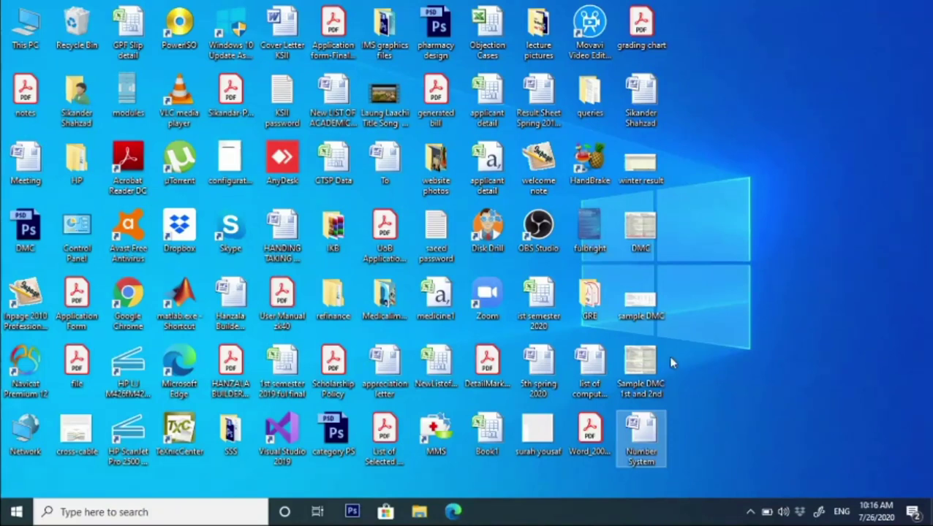
right_click(590, 360)
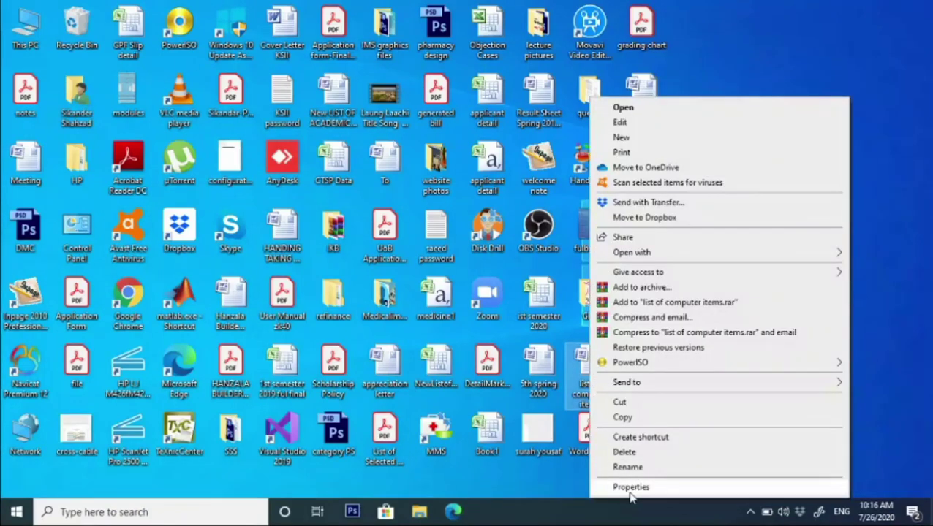
click(630, 487)
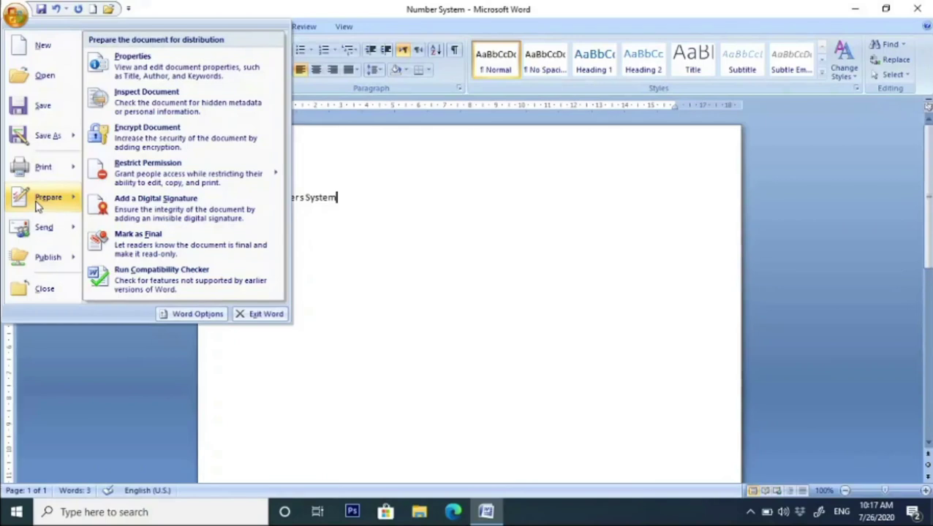
Save Number System and run Document Inspector, which finds only document properties and personal information
click(206, 106)
click(441, 290)
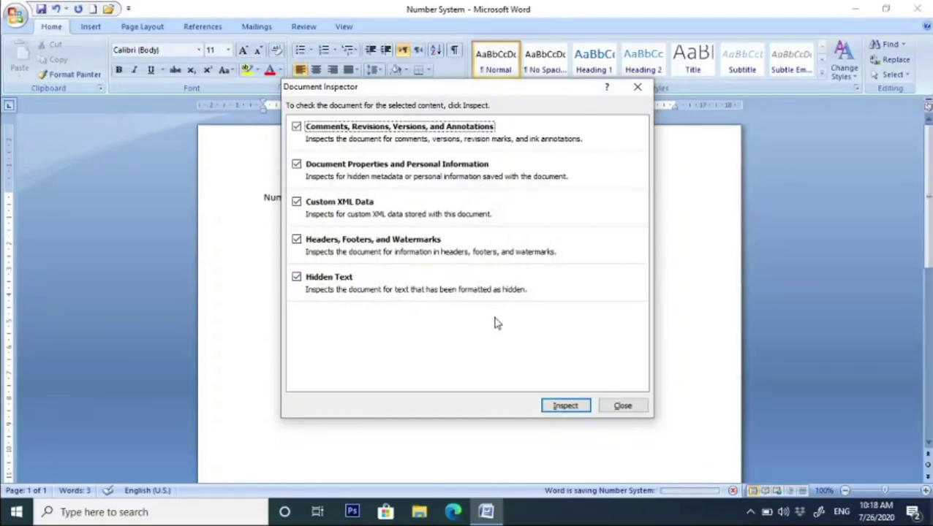
click(558, 410)
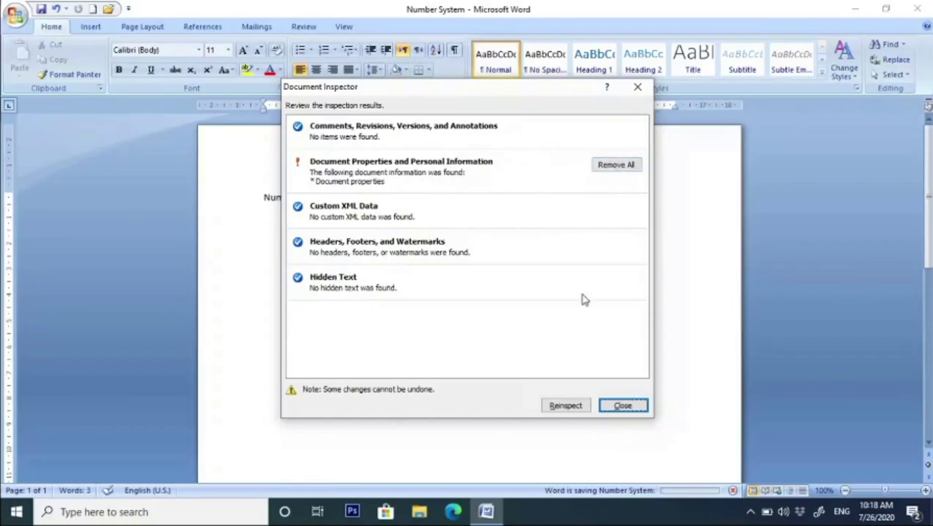
click(623, 406)
click(15, 15)
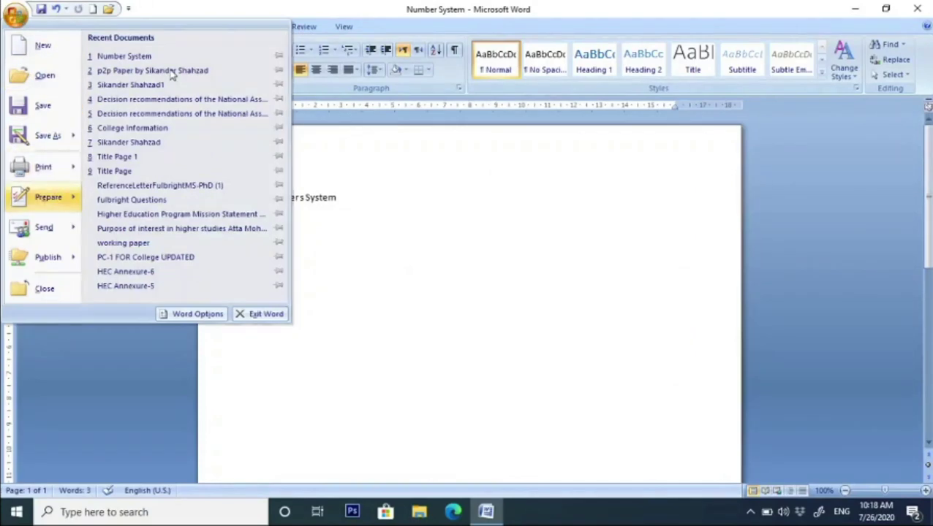
Review the document properties panel, then encrypt Number System with a password, entering it twice
click(57, 196)
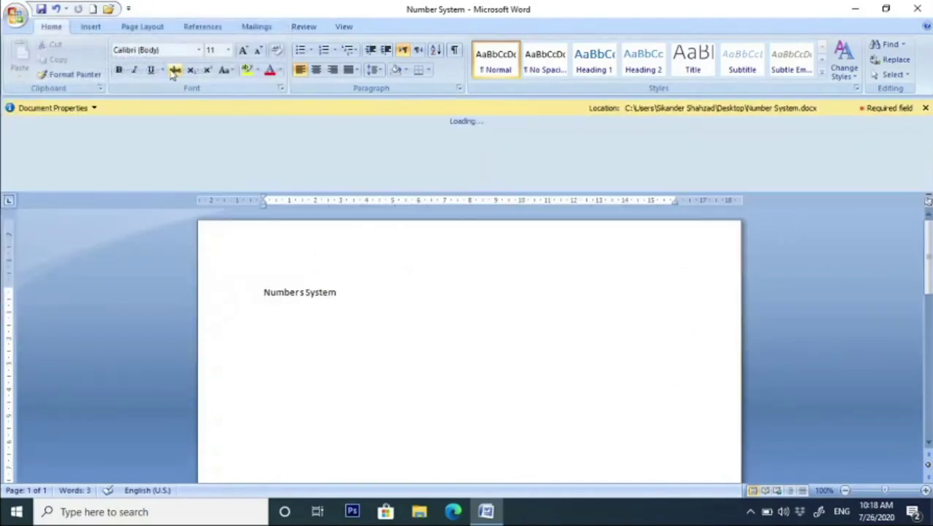
click(925, 108)
click(15, 15)
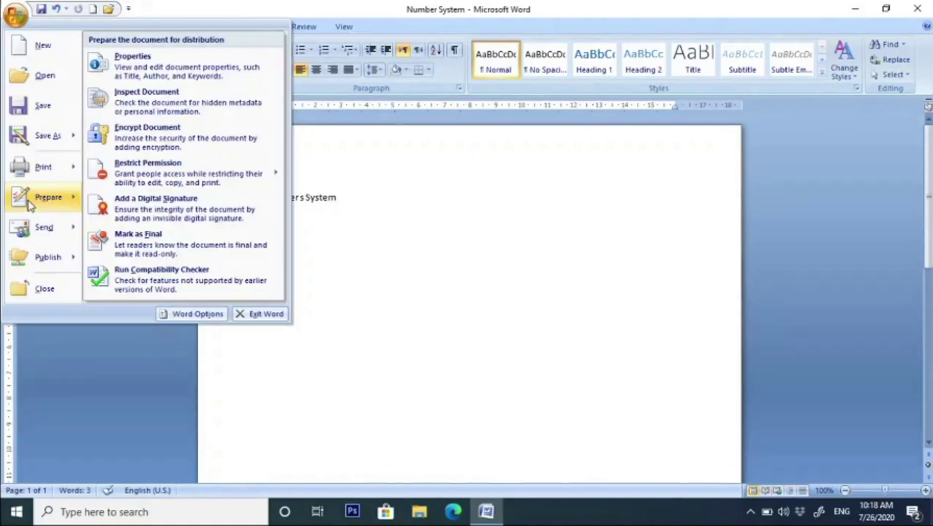
mouse_move(48, 197)
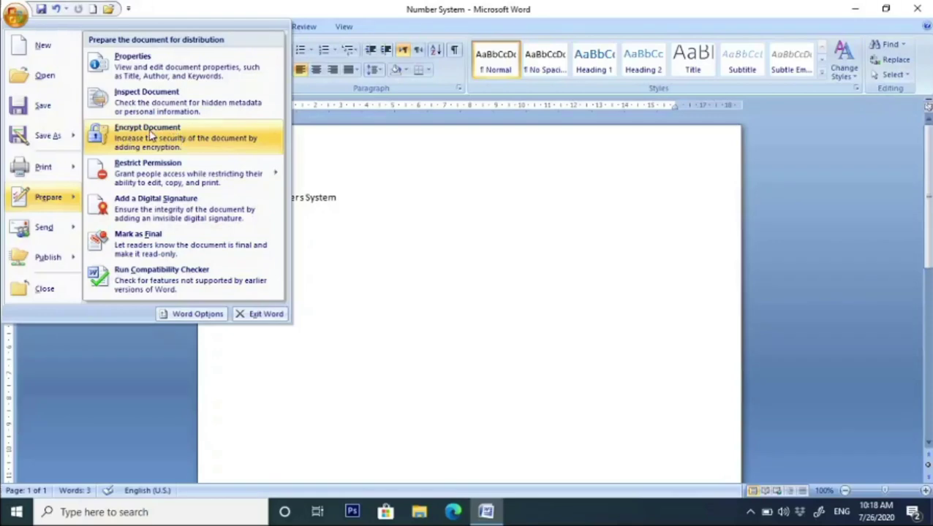
click(150, 136)
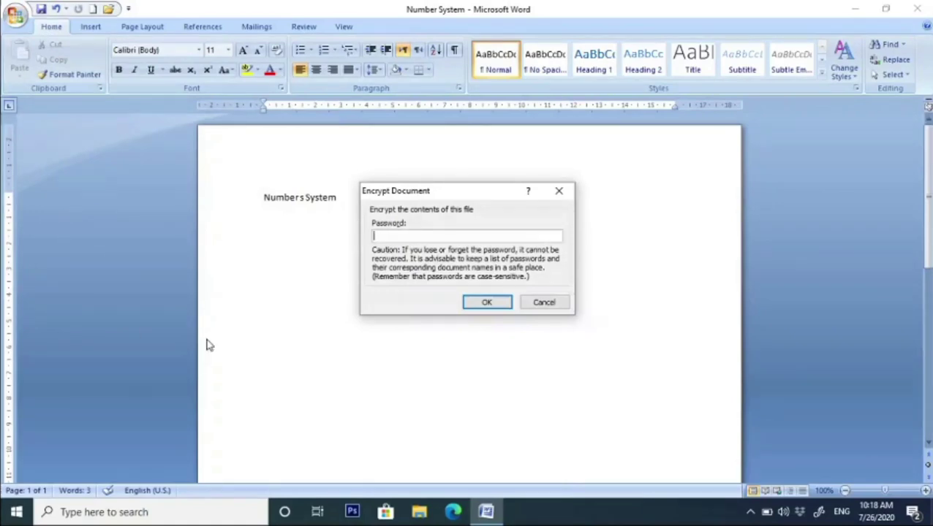
click(490, 304)
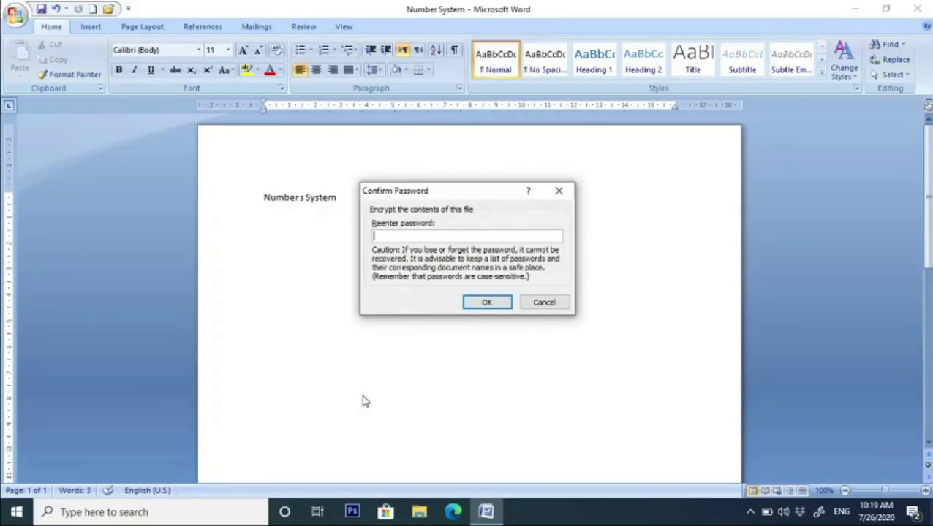
click(477, 303)
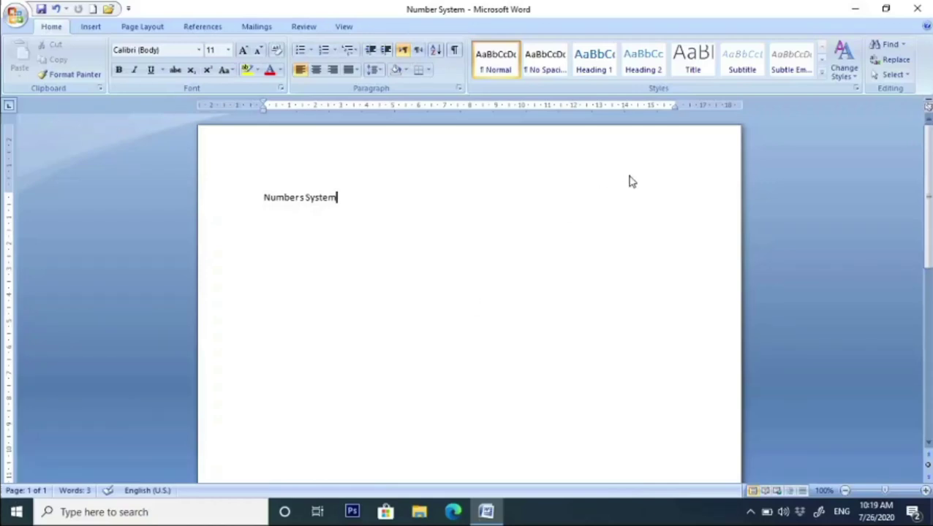
Save and close the encrypted document, then reopen Number System by entering its password
click(924, 8)
click(415, 290)
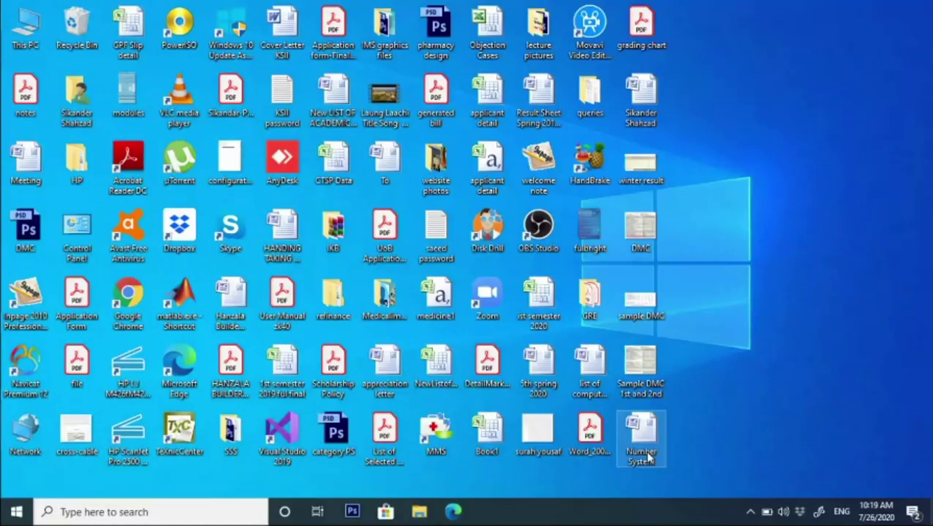
double_click(641, 439)
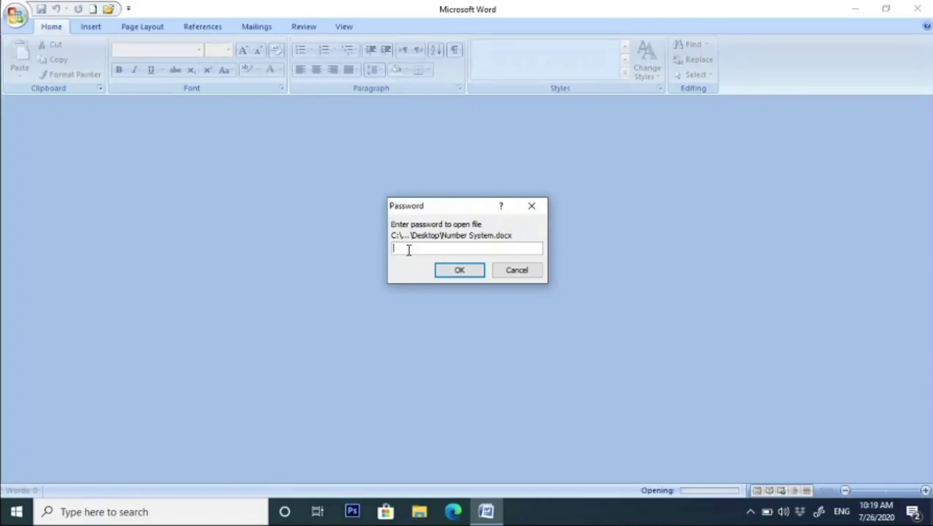
click(459, 270)
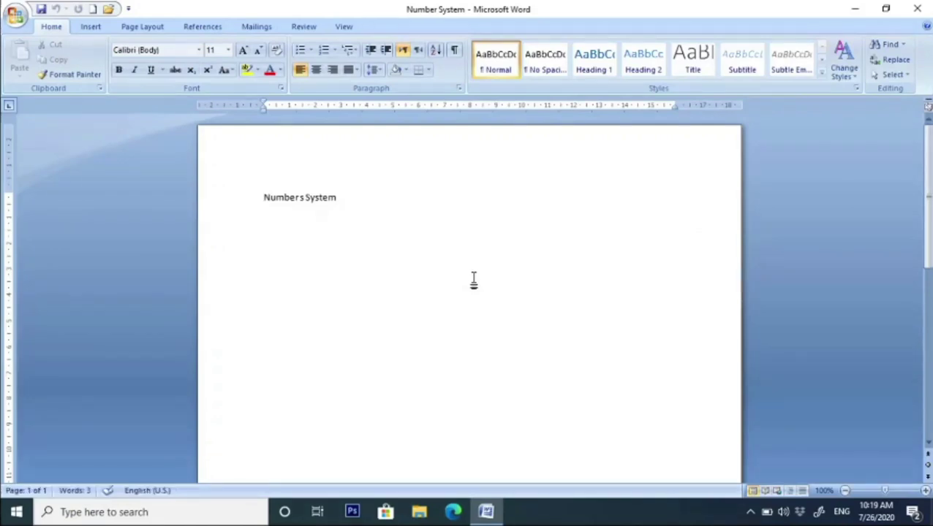
click(15, 18)
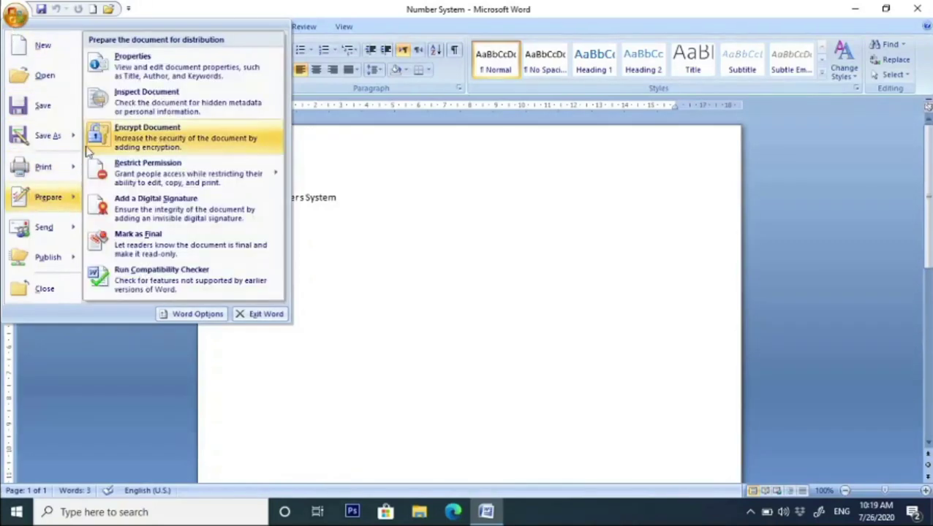
Clear the encryption password from Number System and save the unprotected document
click(153, 138)
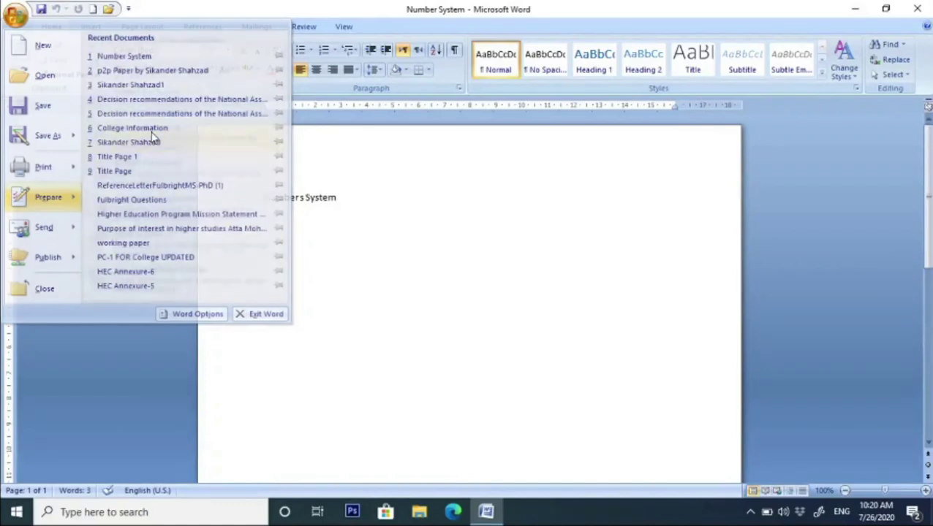
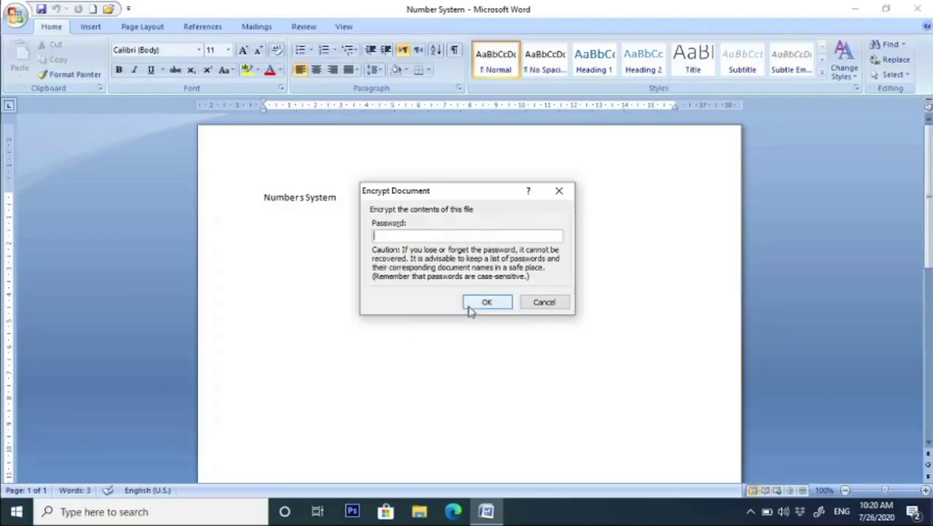
click(472, 306)
click(17, 17)
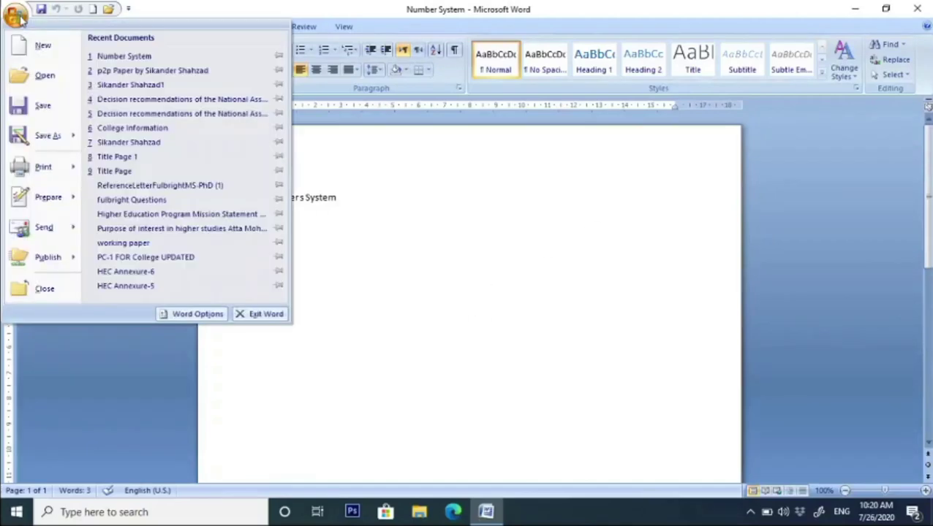
click(41, 109)
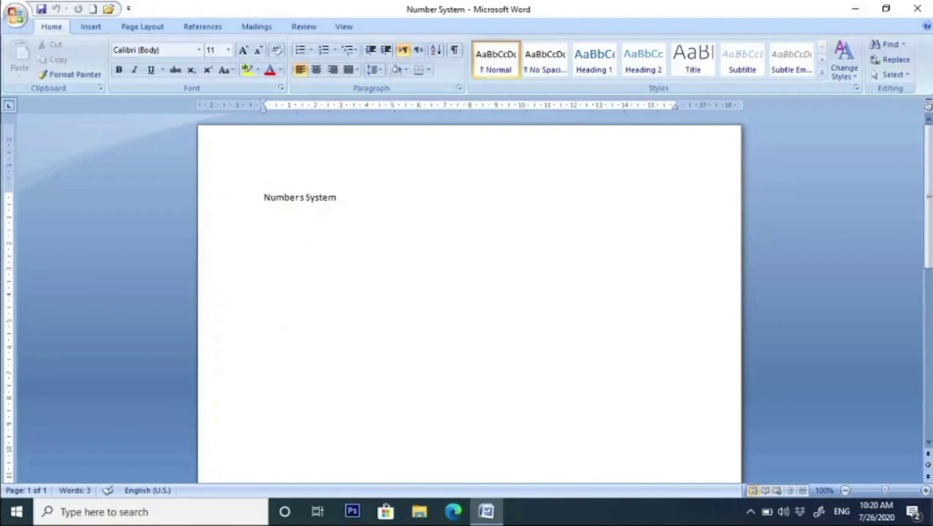
click(16, 13)
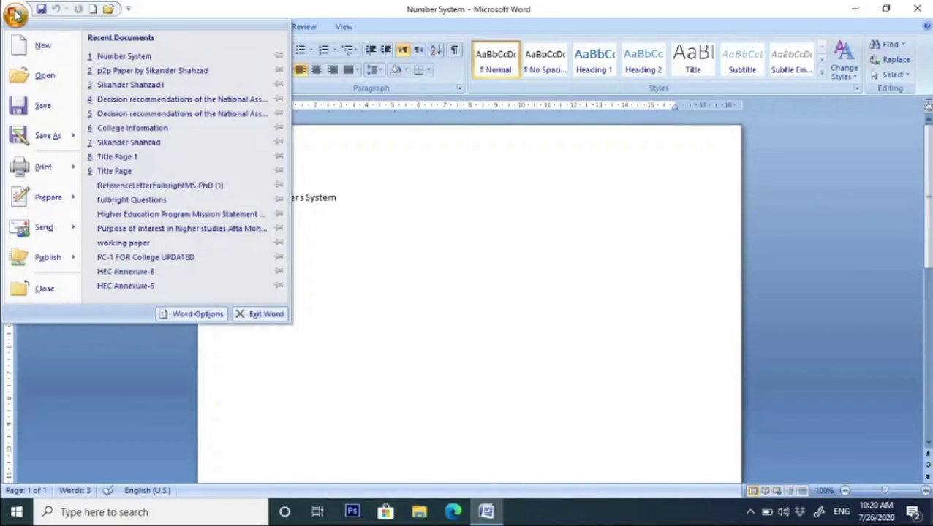
mouse_move(45, 198)
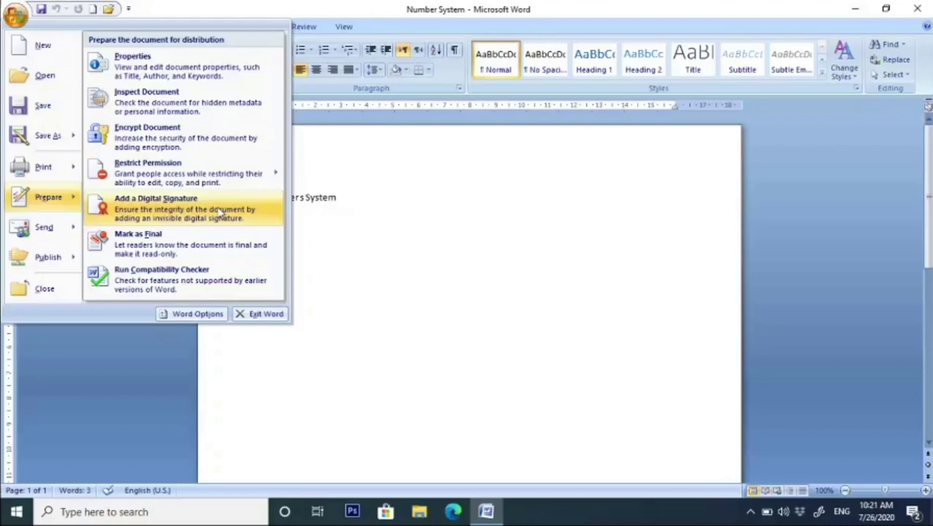
Digitally sign Number System with 'Verfification' as the purpose for signing
click(164, 209)
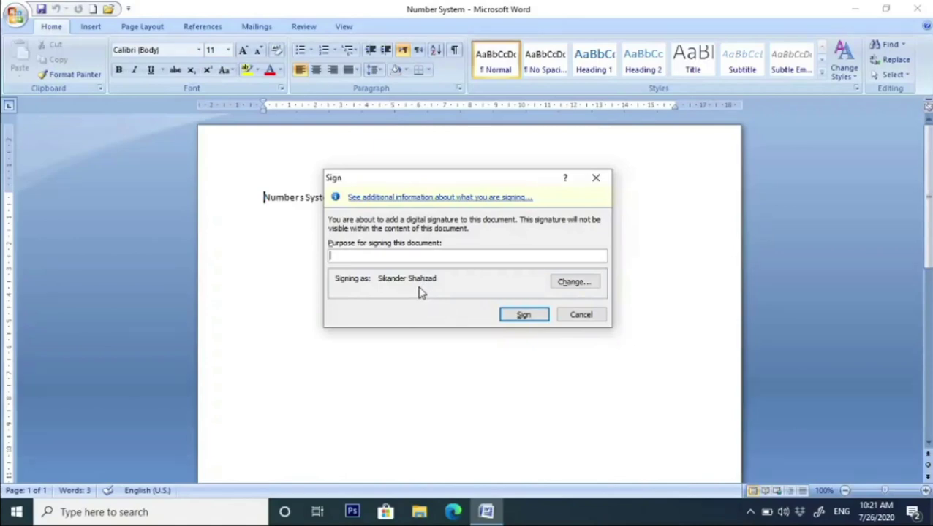
click(567, 286)
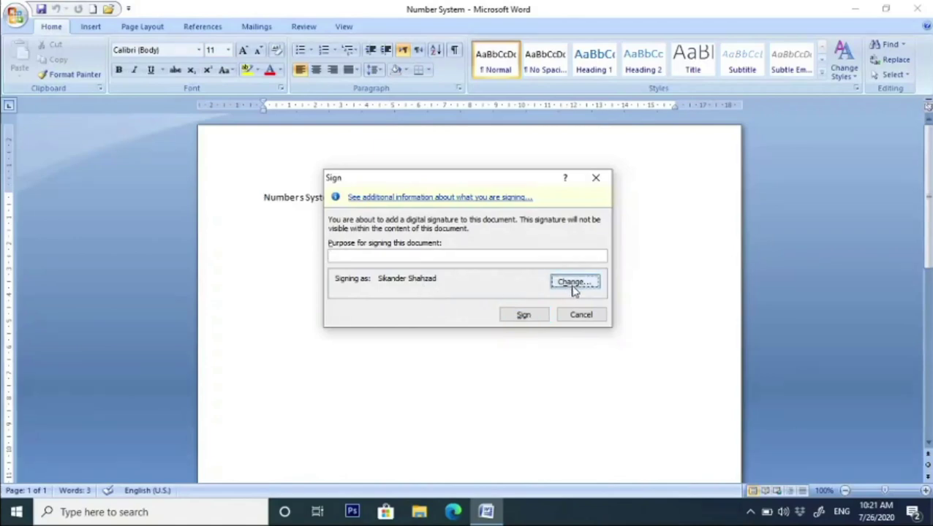
click(375, 258)
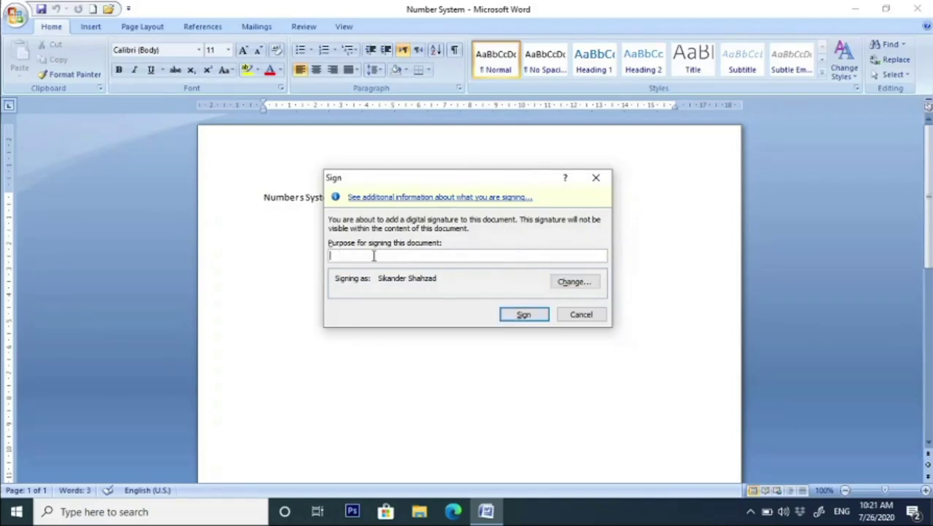
text(V)
text(erf)
text(ification)
click(524, 315)
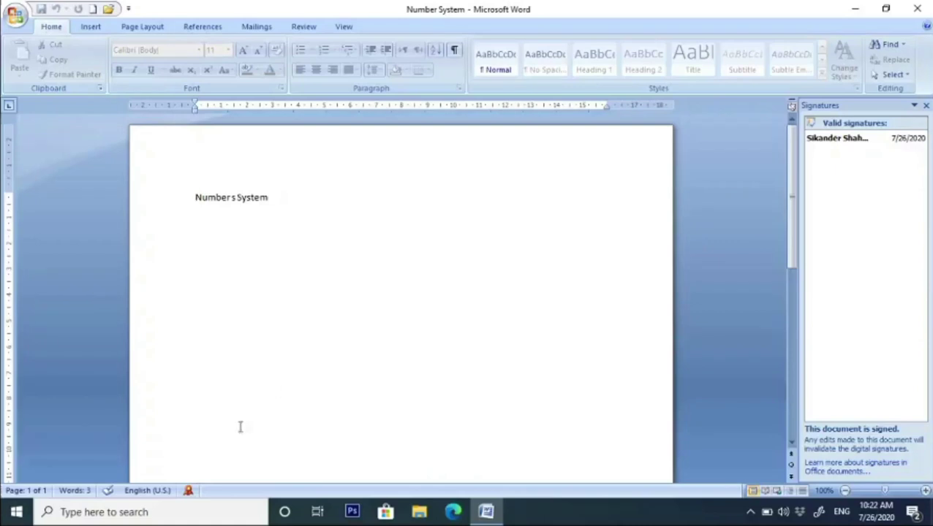
mouse_move(187, 491)
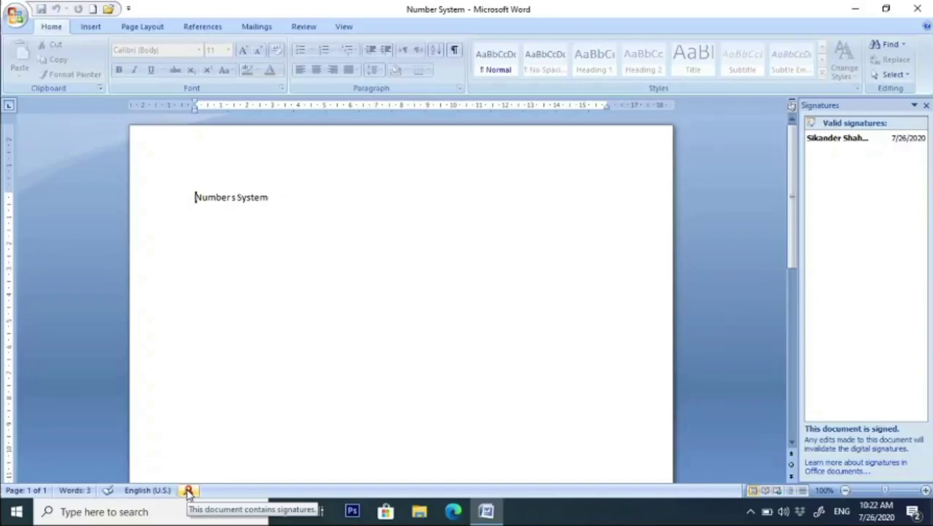
Close and reopen the signed Number System, finding it locked against editing
click(918, 9)
double_click(643, 434)
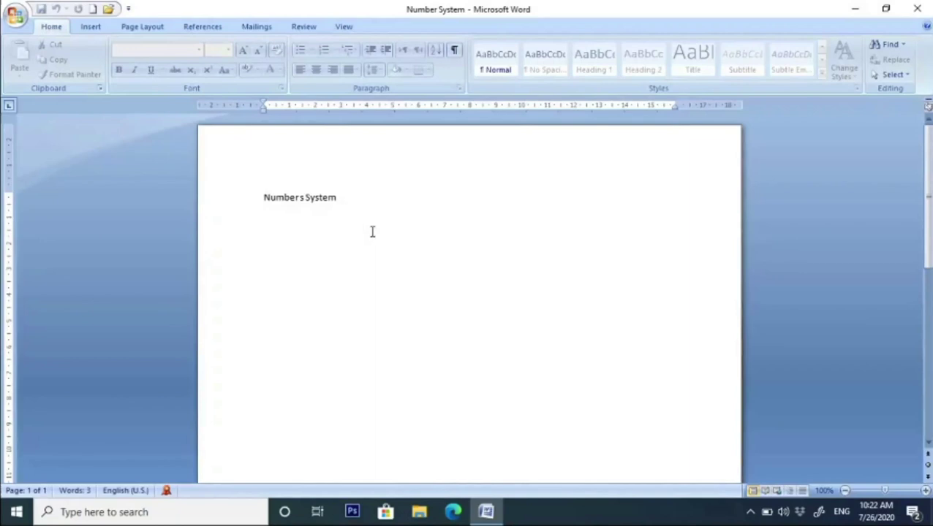
key(Return)
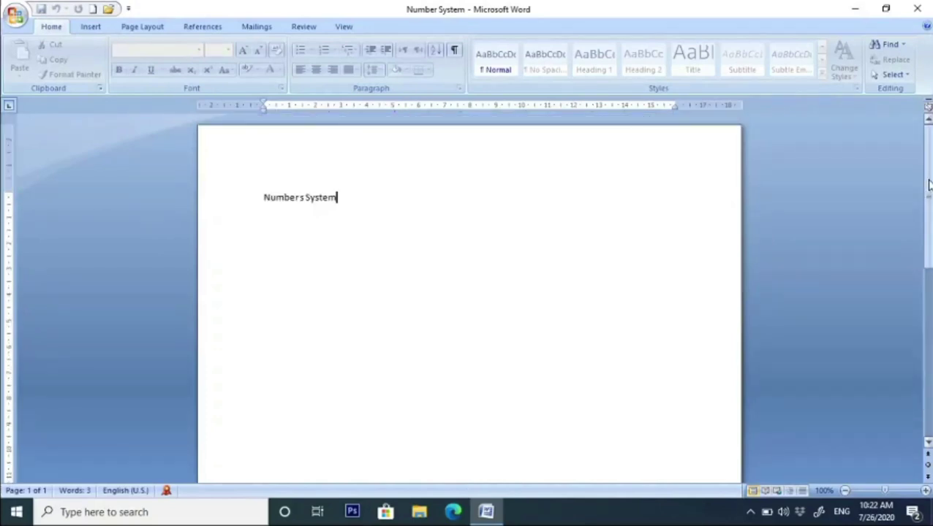
Remove the existing digital signature, then save and close the document
click(16, 15)
mouse_move(49, 197)
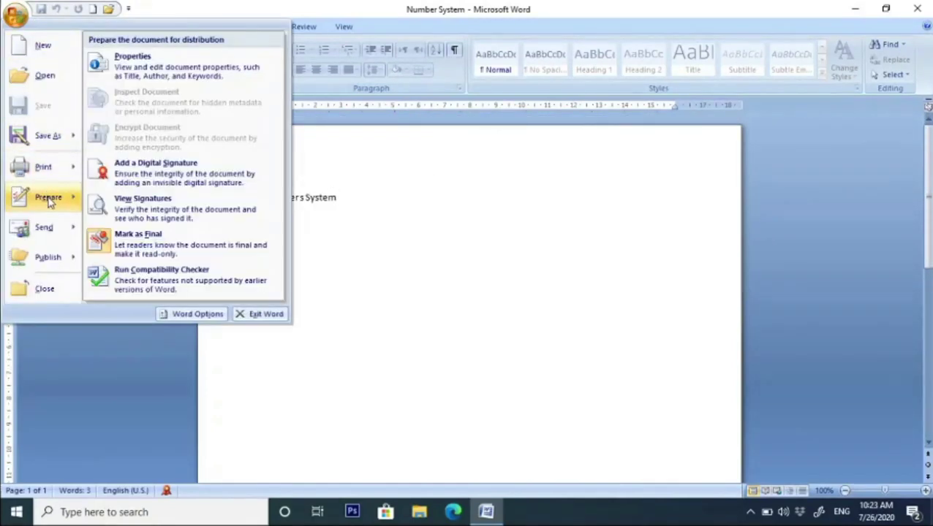
click(152, 210)
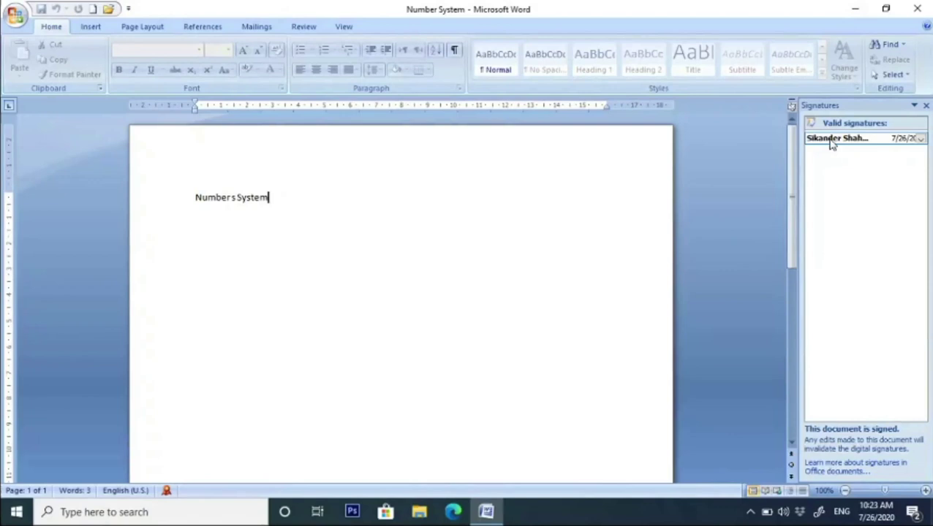
click(830, 143)
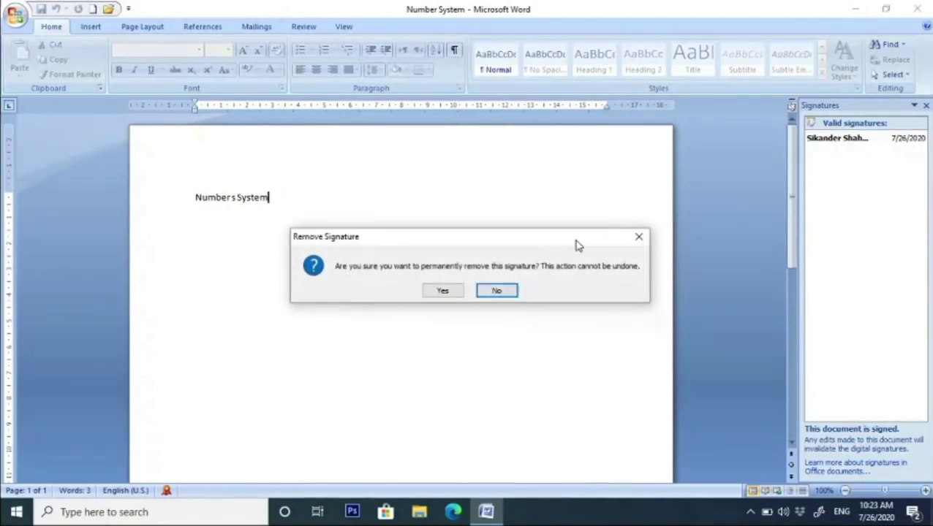
click(440, 292)
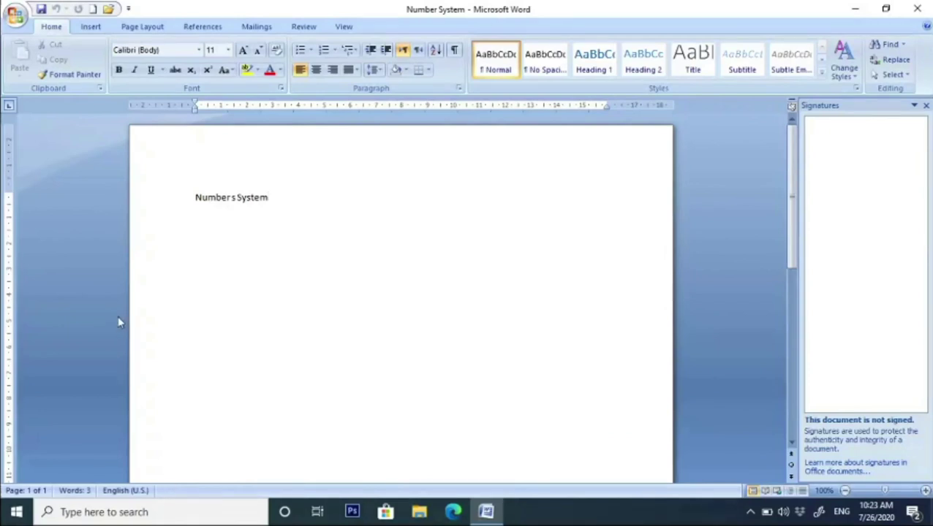
click(15, 15)
click(35, 104)
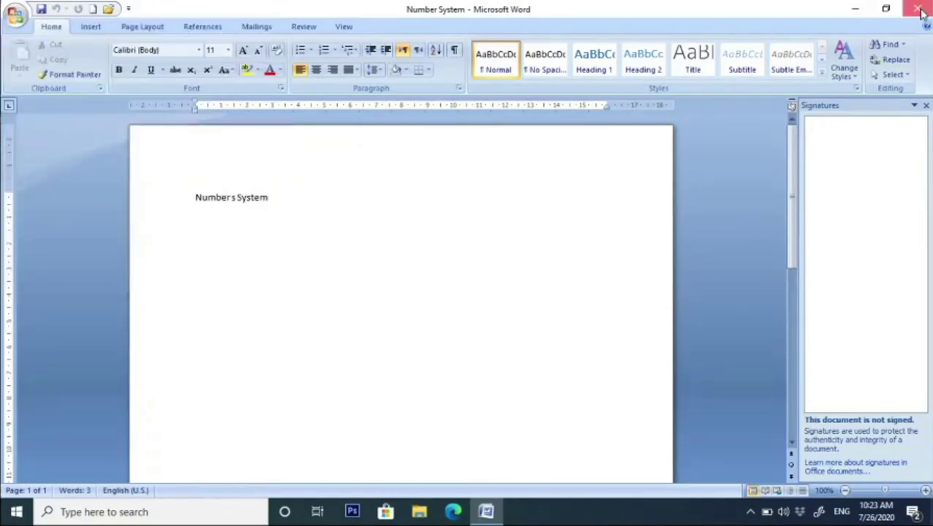
click(917, 8)
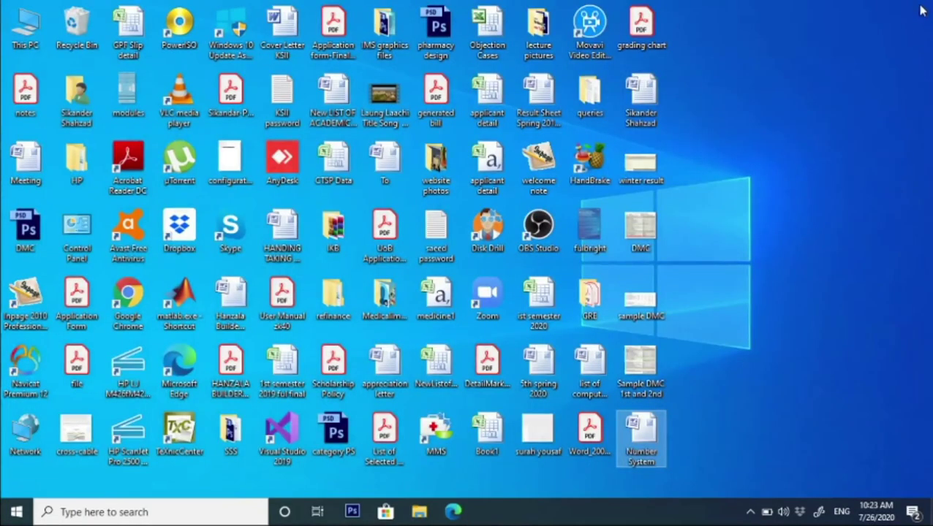
Reopen Number System, add 'Binary System' and 'Decimal System' on separate lines, and save
double_click(641, 433)
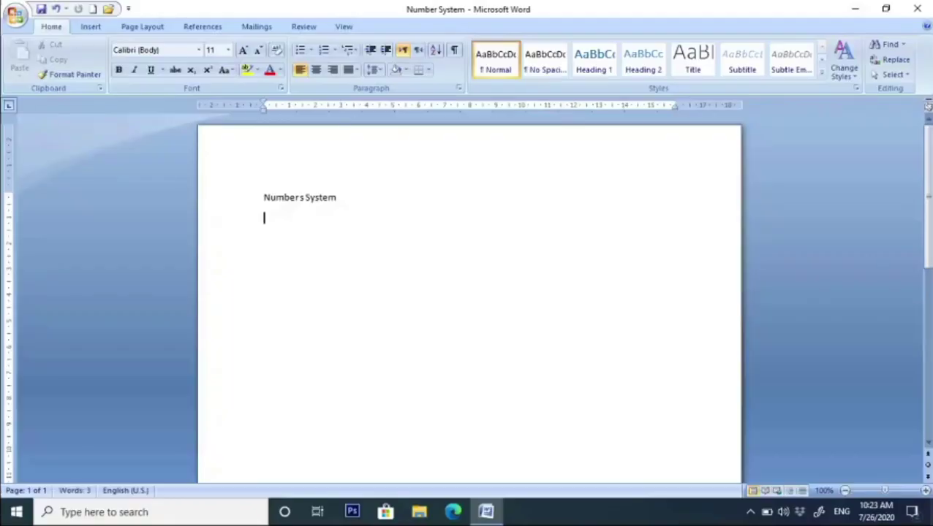
text(Binary System)
key(Return)
text(Decimal System)
click(42, 10)
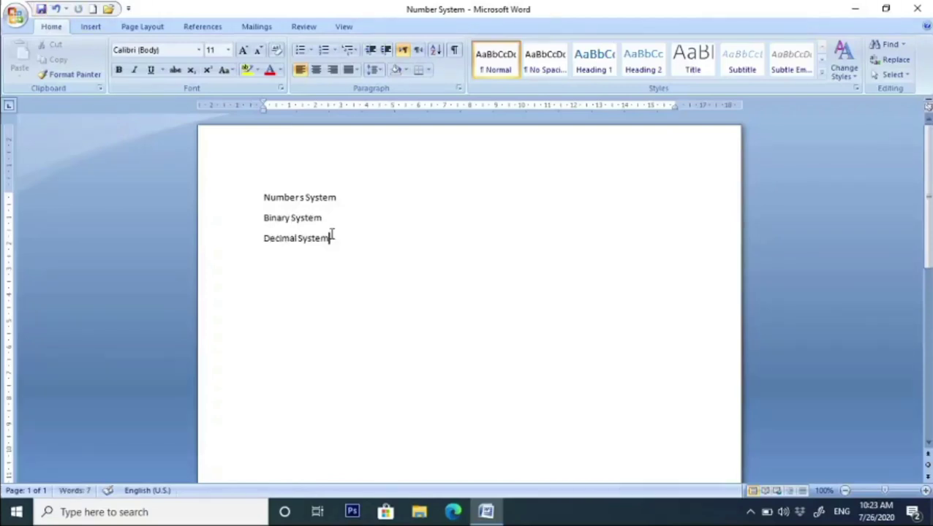
click(15, 14)
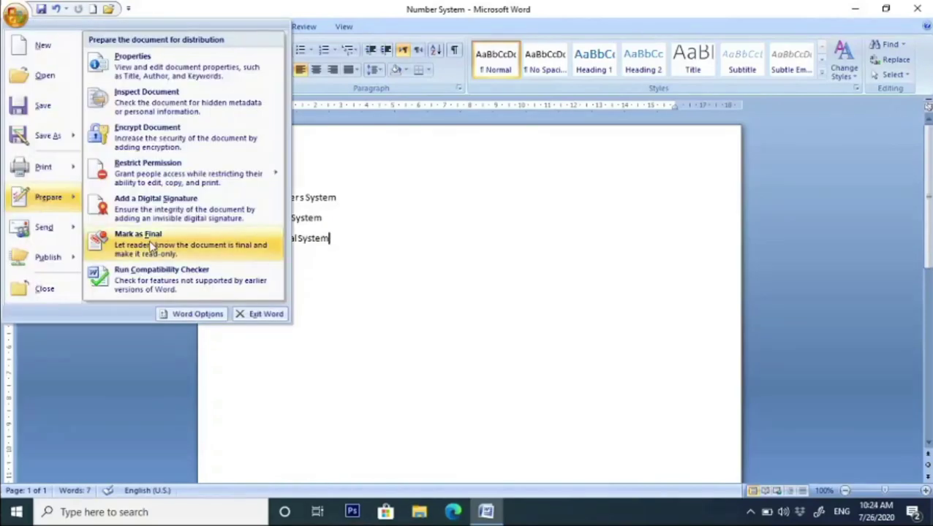
Mark Number System as final, accept both confirmations, then close the read-only document
click(433, 223)
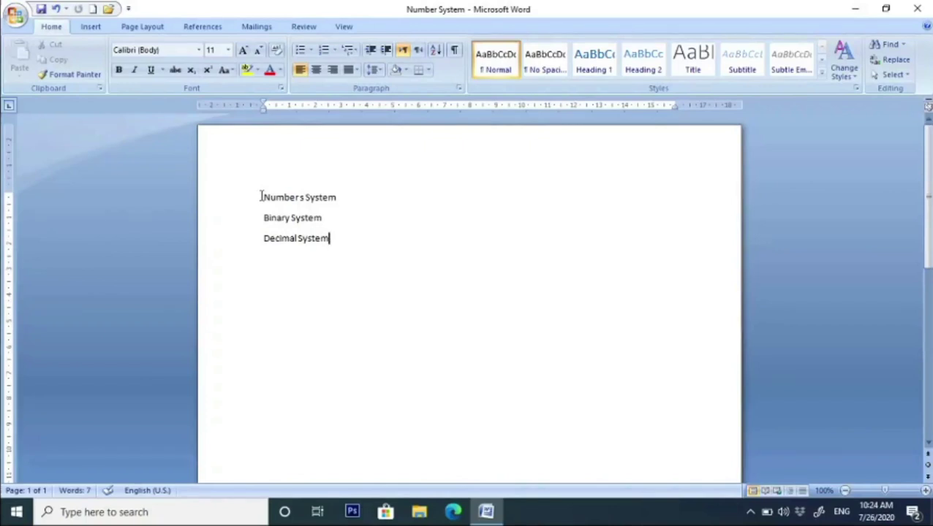
click(21, 22)
mouse_move(47, 197)
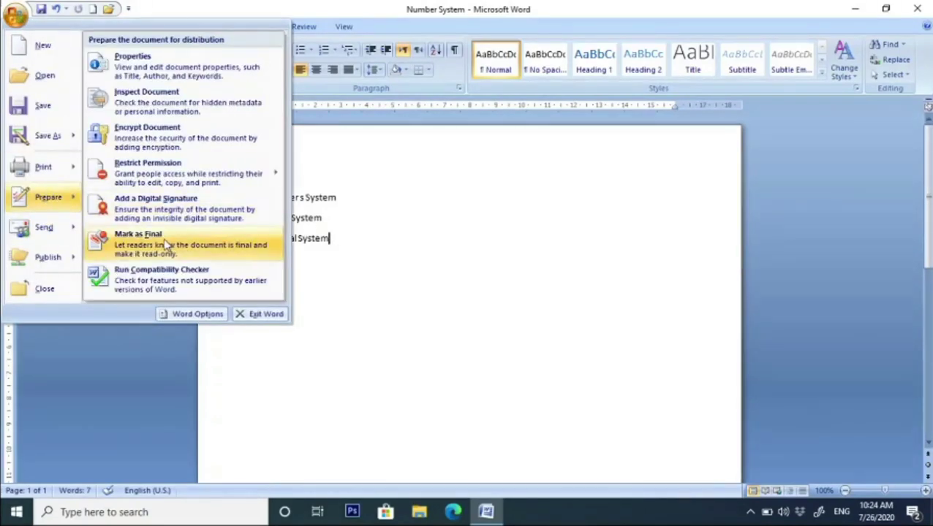
click(165, 242)
click(441, 290)
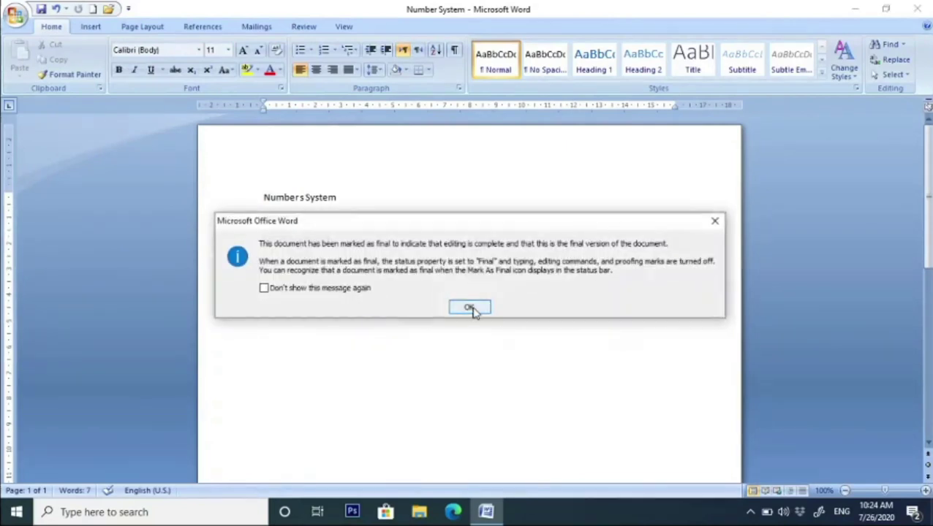
click(471, 307)
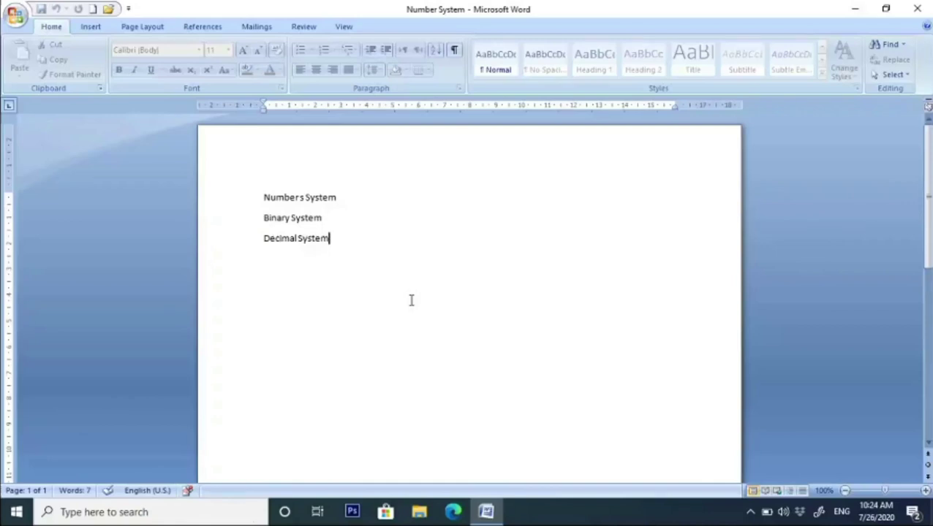
click(15, 15)
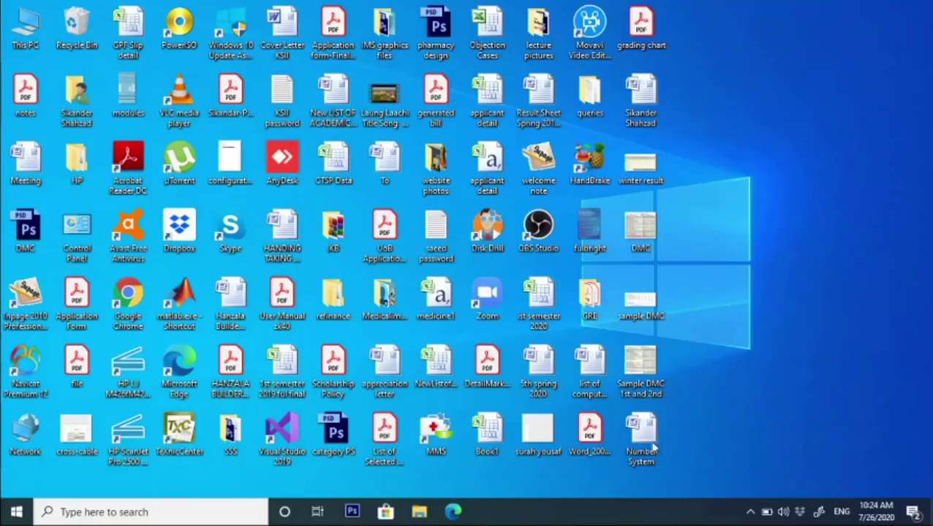
Reopen Number System, turn off Mark as Final, and add a 'Hexadecimal System' line below Decimal System
double_click(642, 443)
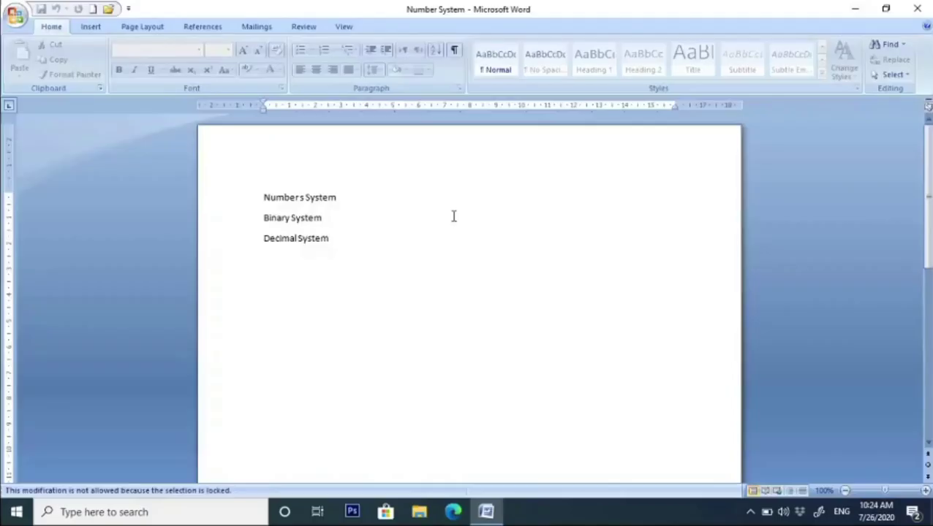
click(424, 252)
click(15, 16)
mouse_move(46, 197)
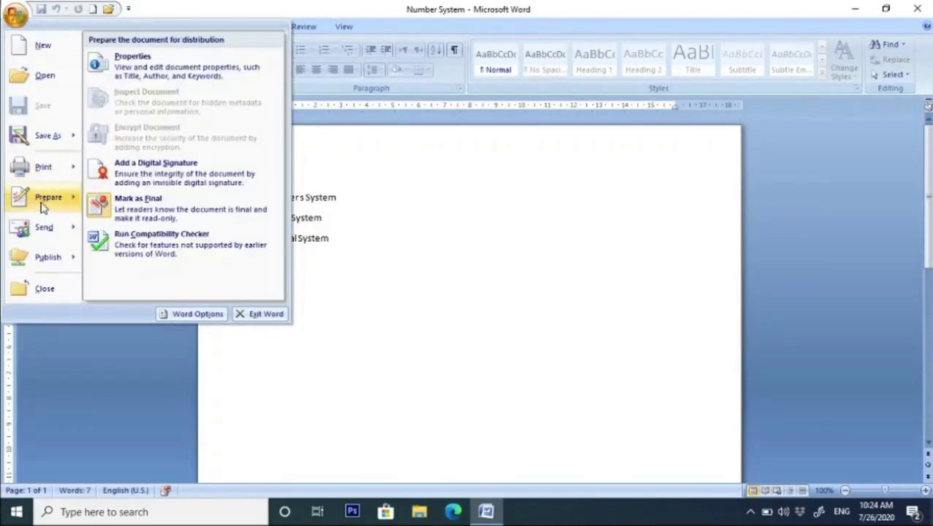
click(155, 211)
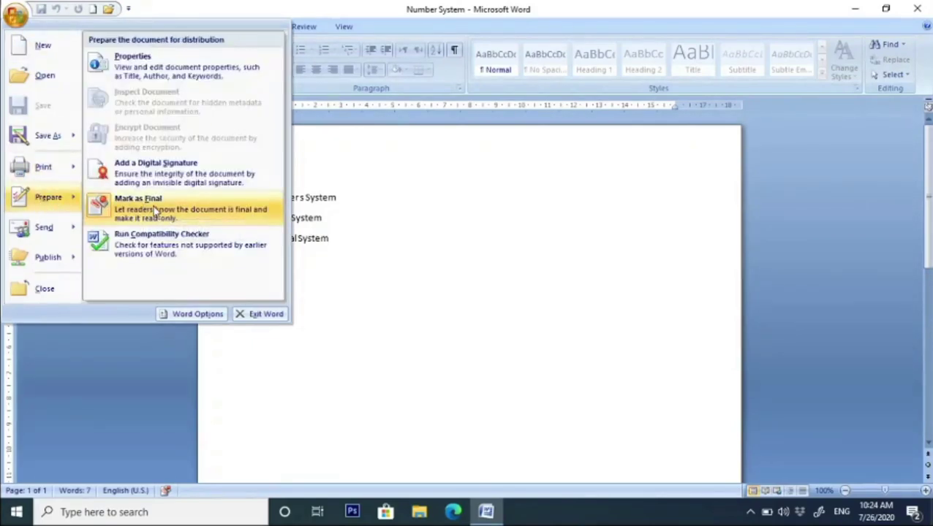
key(Escape)
key(Escape)
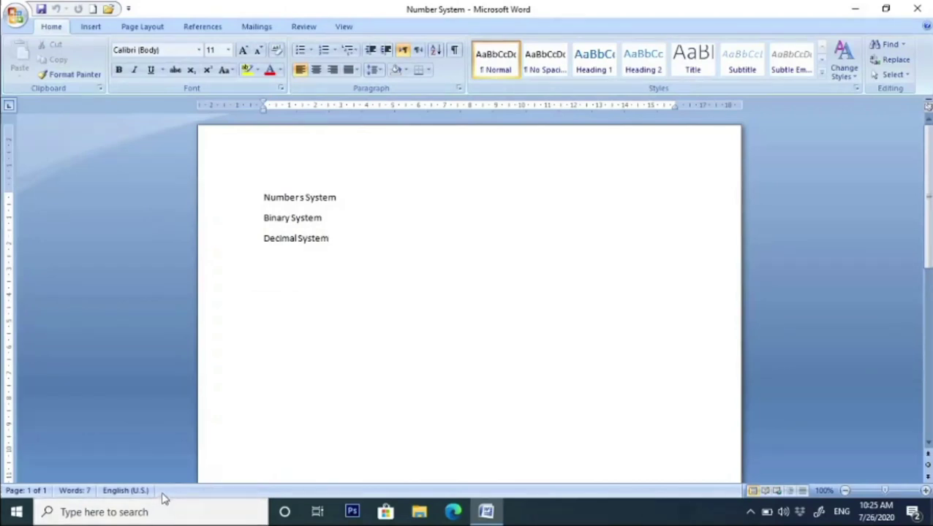
key(Return)
text(Hexadecimal System)
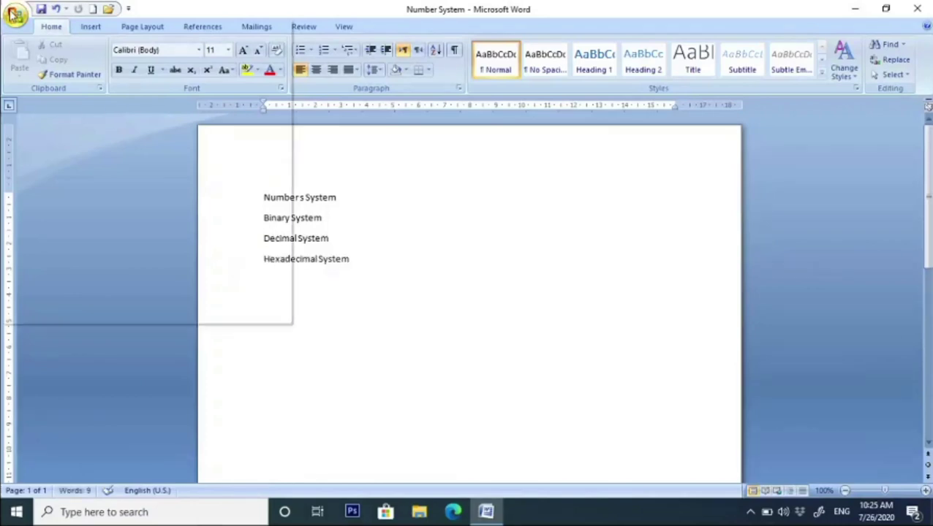
Bring up the Office menu to reach the document's Publish options
click(15, 15)
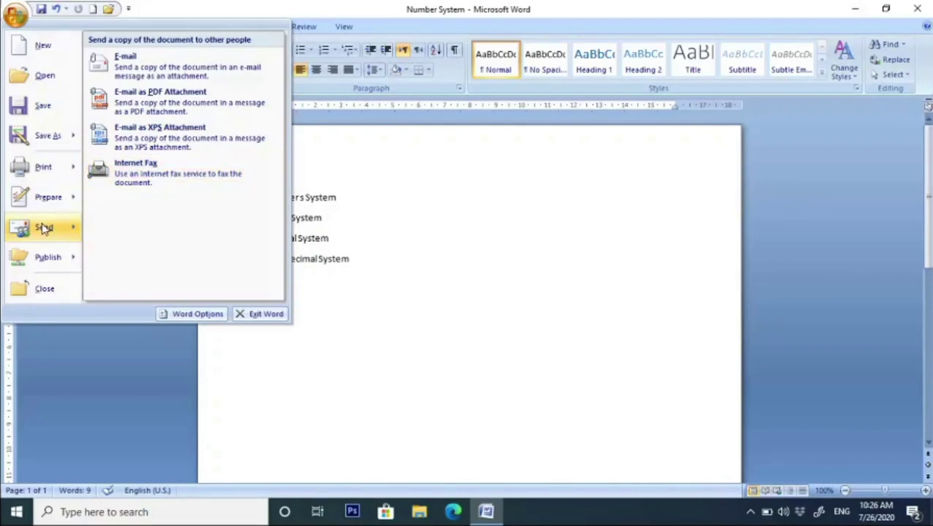
mouse_move(47, 258)
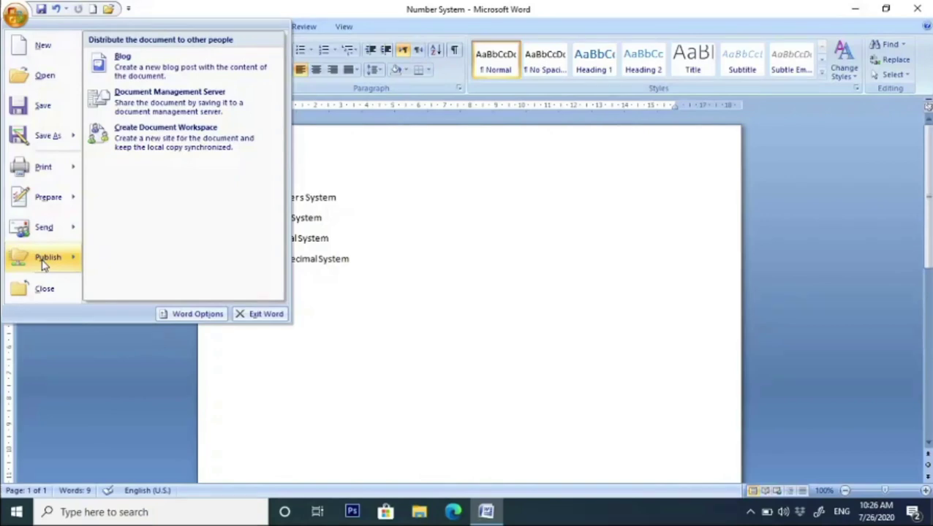
Create a blog post from the document, postponing account registration, titled 'NUMBER System'
click(155, 68)
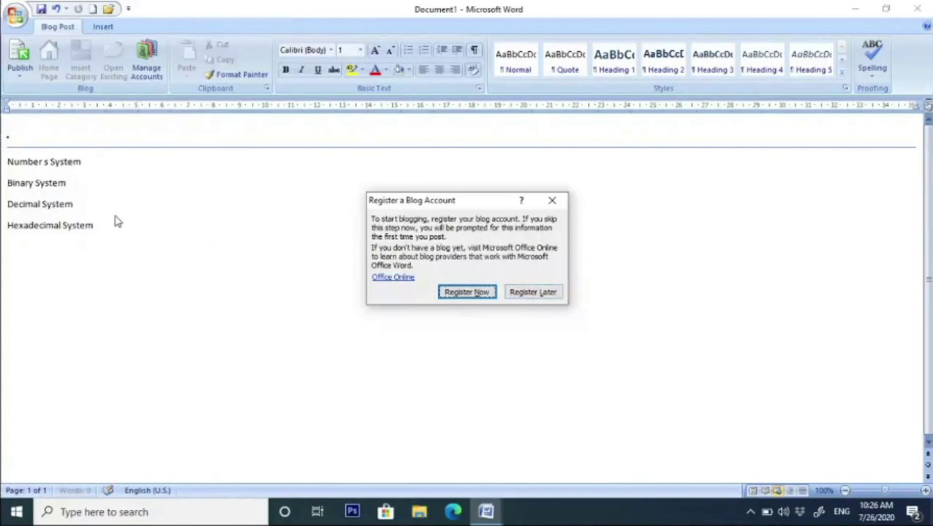
key(Escape)
click(51, 135)
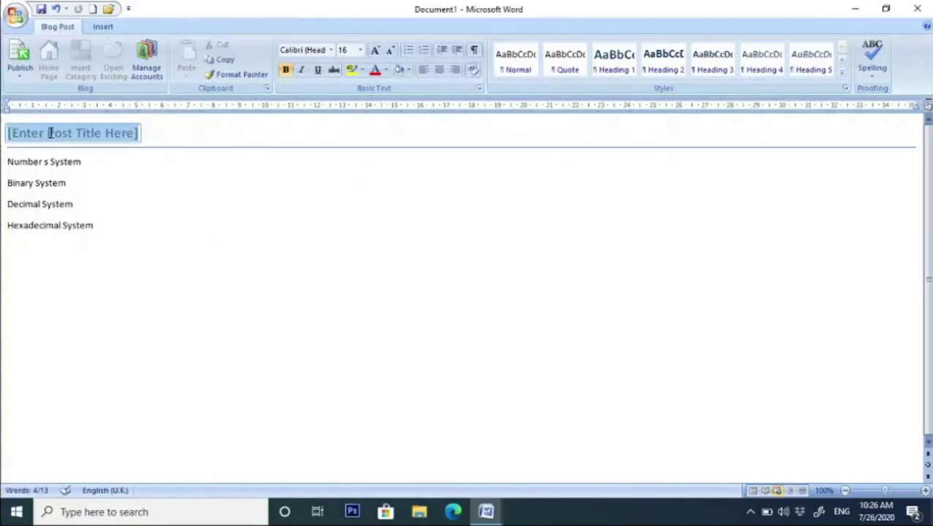
text(NUMBER)
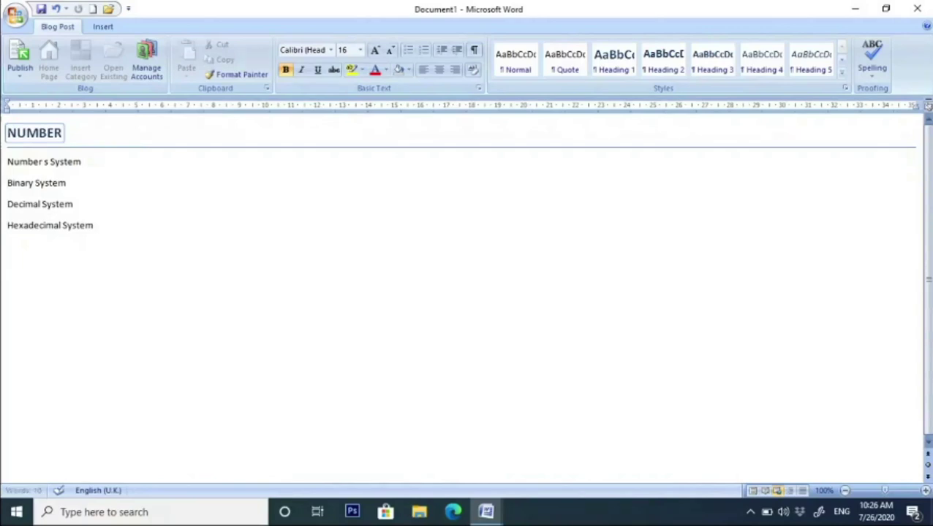
text(System)
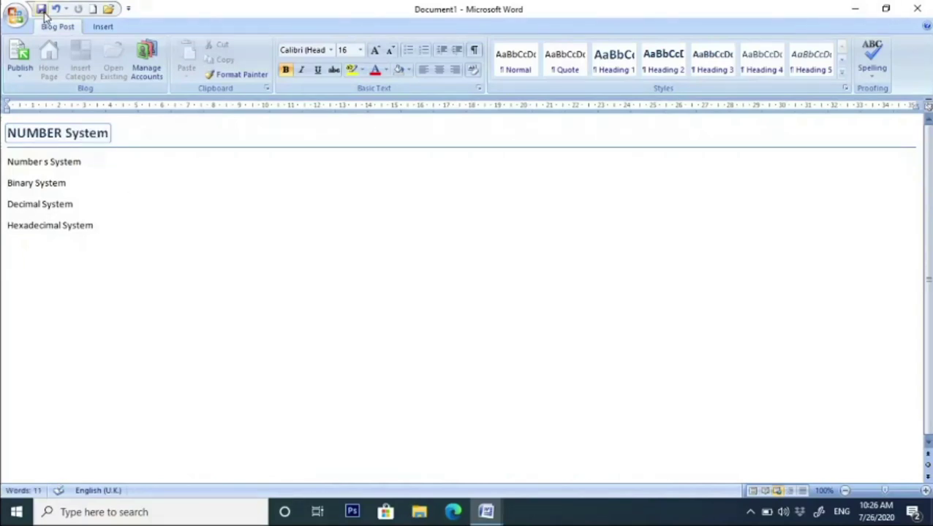
Try publishing the blog post, decline registering an account, dismiss the failure, and close the post
click(20, 75)
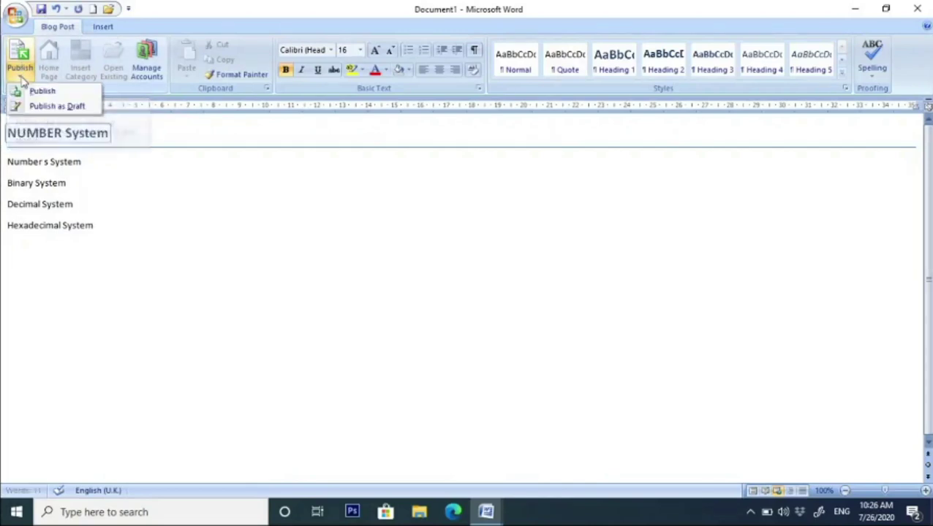
click(28, 92)
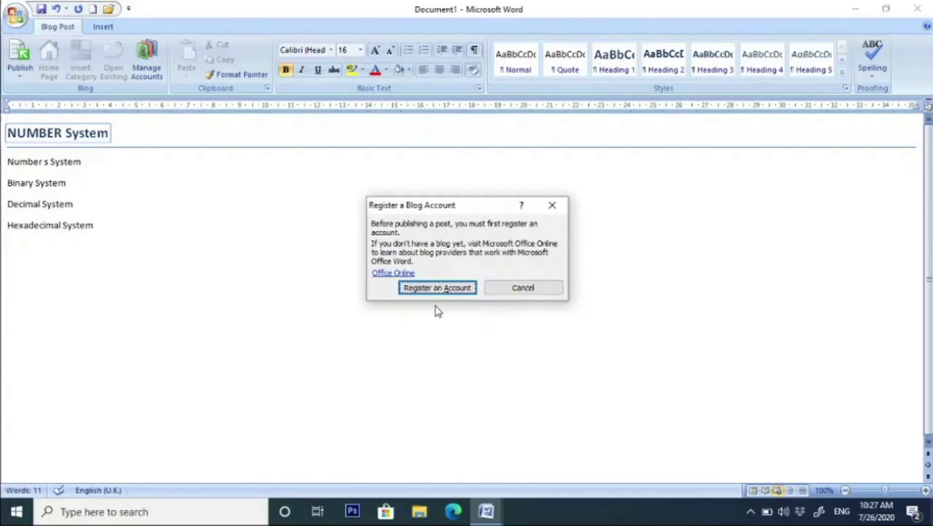
click(522, 291)
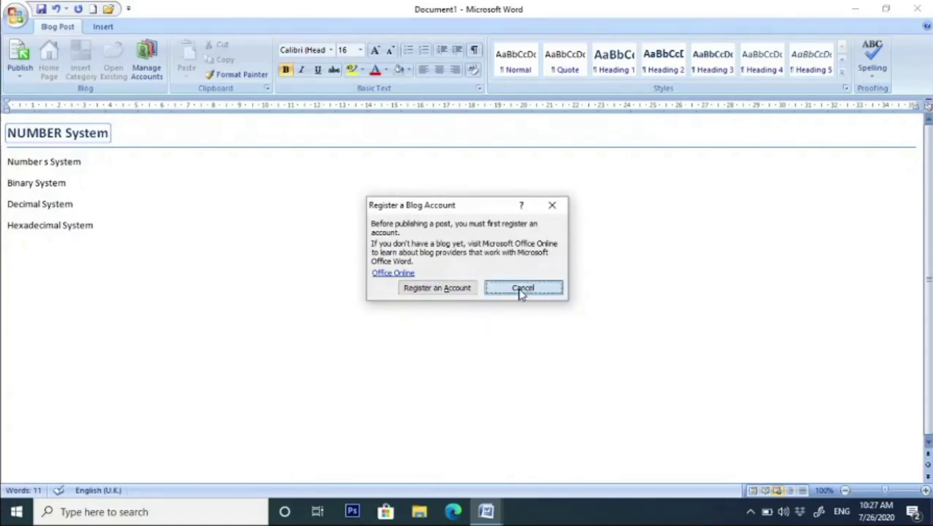
click(518, 291)
click(917, 9)
Discard the blog post Document1 without saving, returning to Number System
click(485, 289)
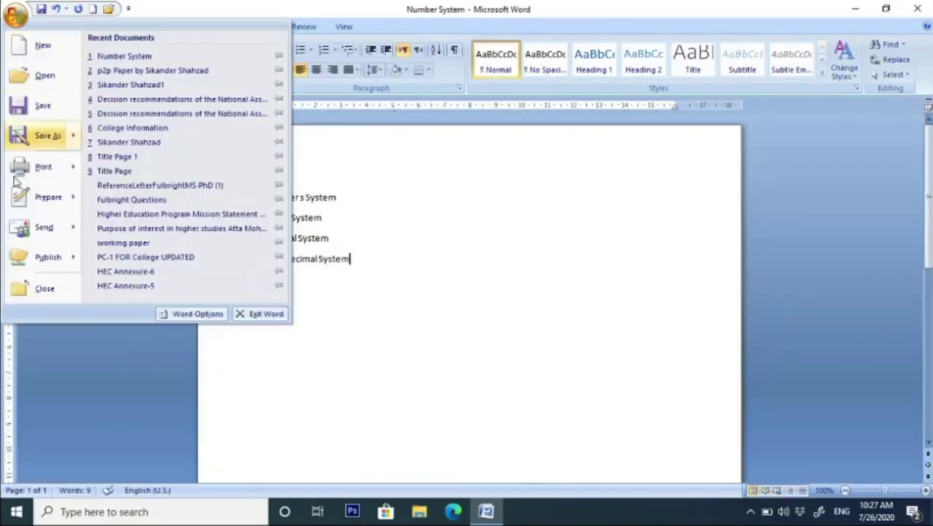